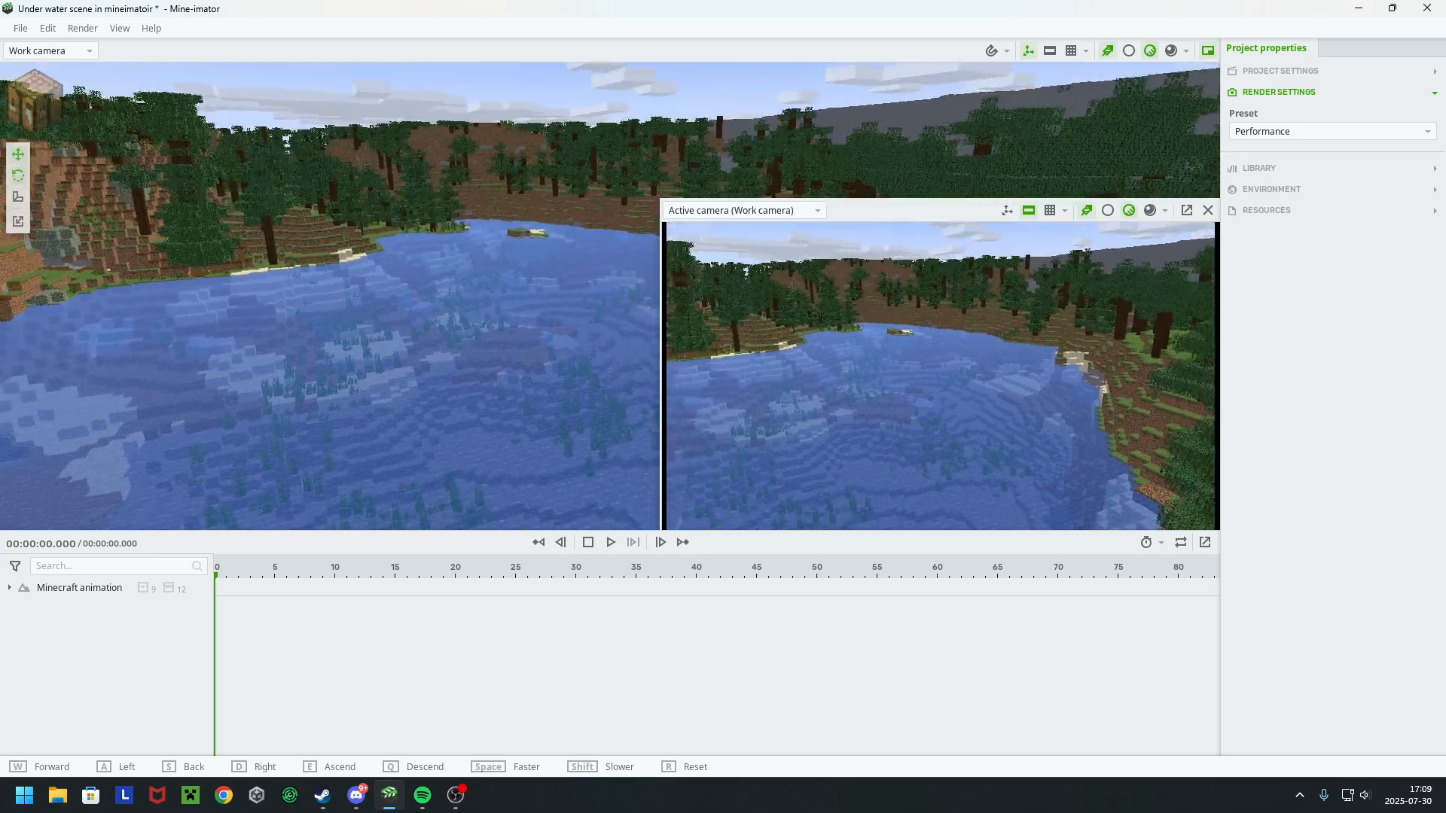
Show the active camera preview in rendered mode and fly the work camera beneath the water to the planted lake bed
left_click(1150, 213)
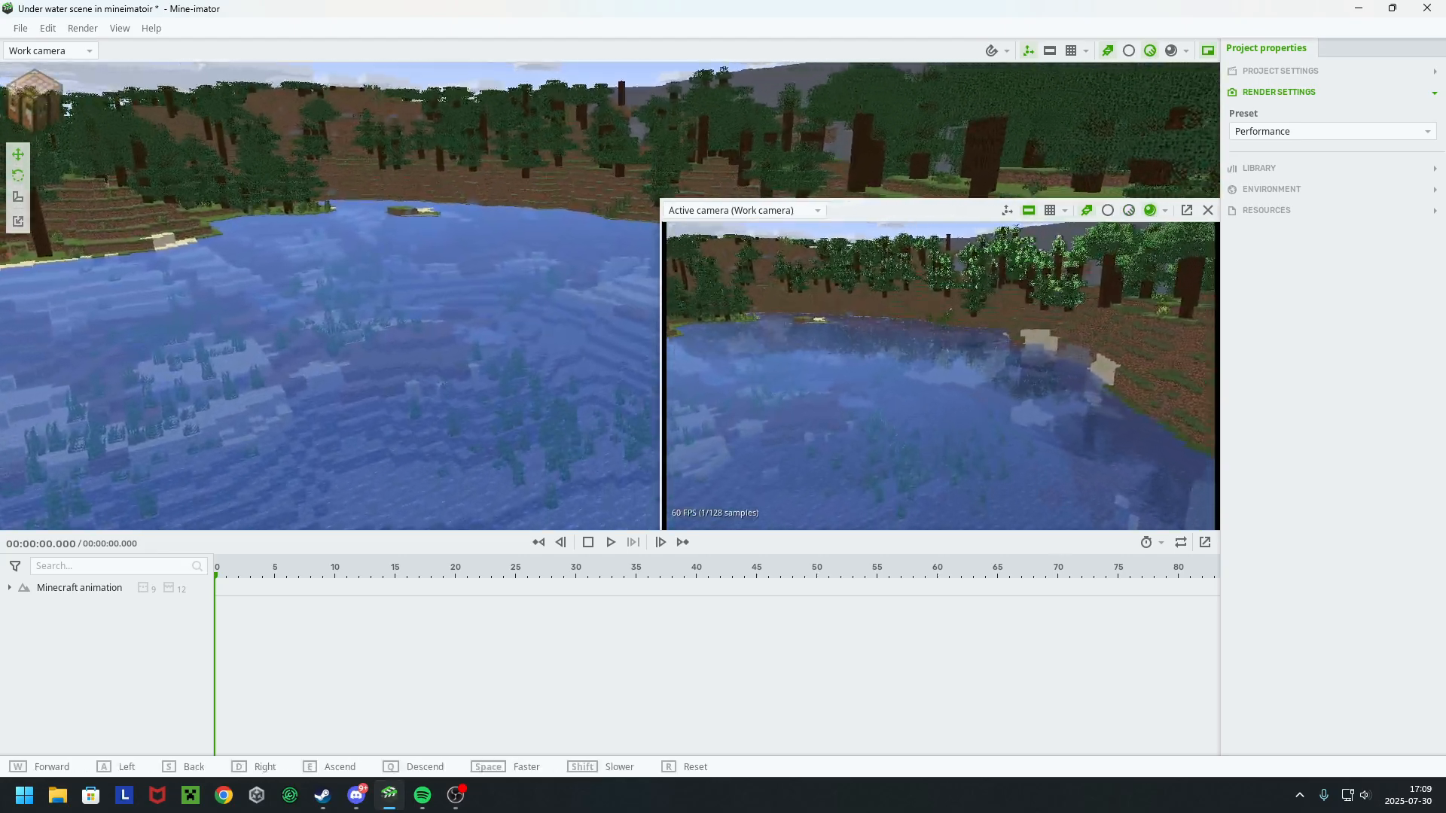
key("q")
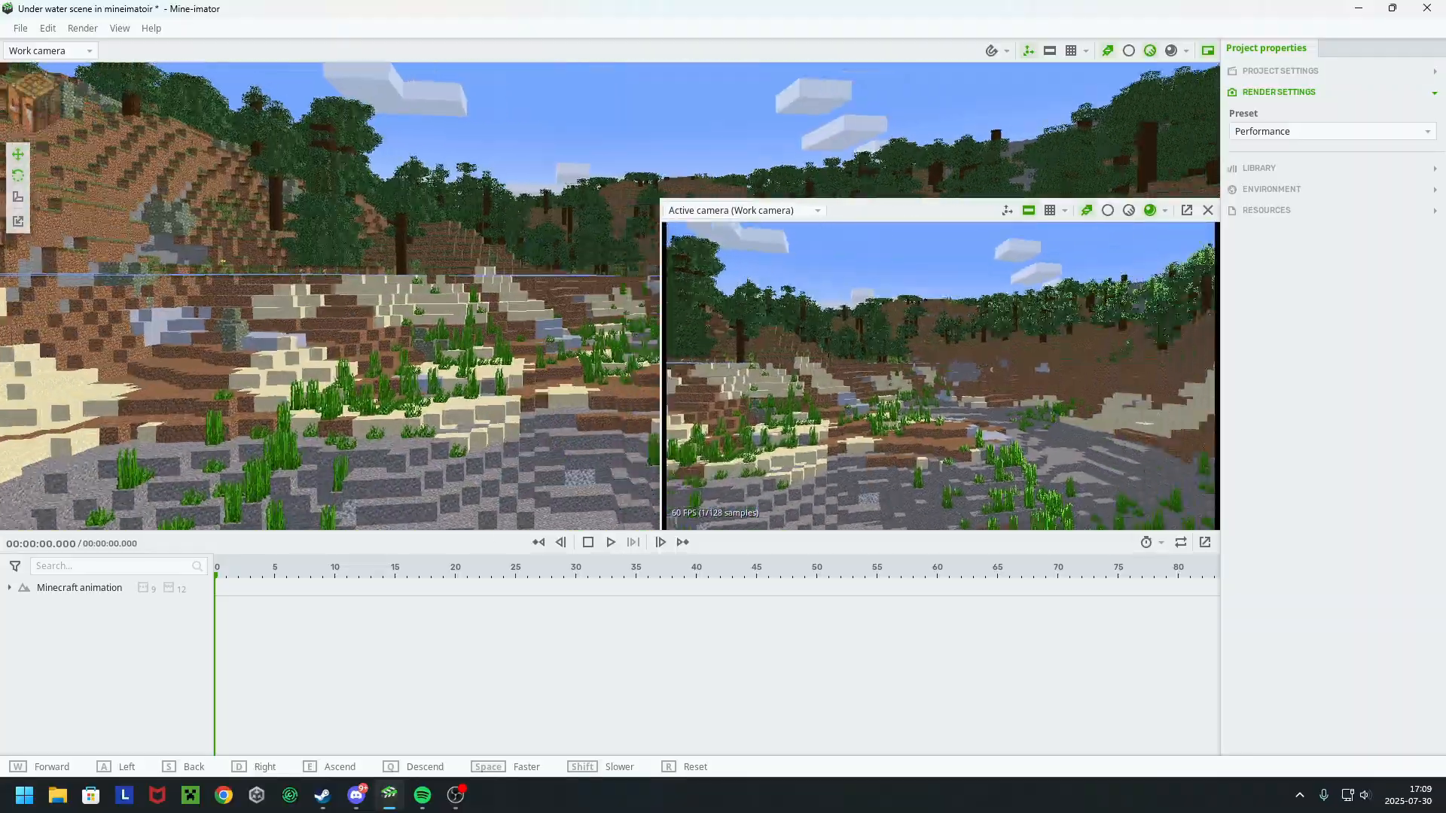
right_click_drag(211, 297, 308, 248)
key("w")
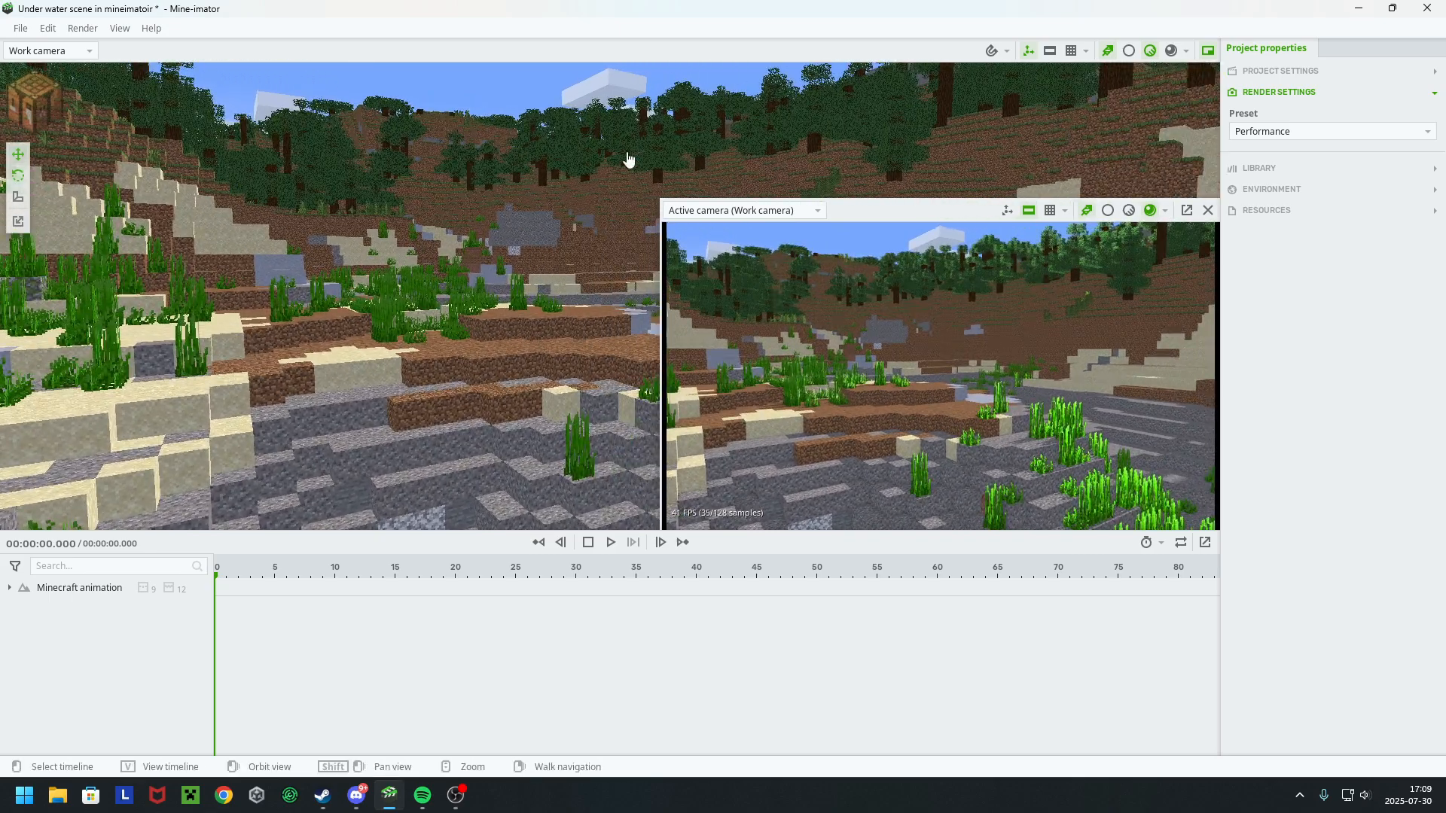
Create a camera at the current underwater viewpoint
left_click(32, 98)
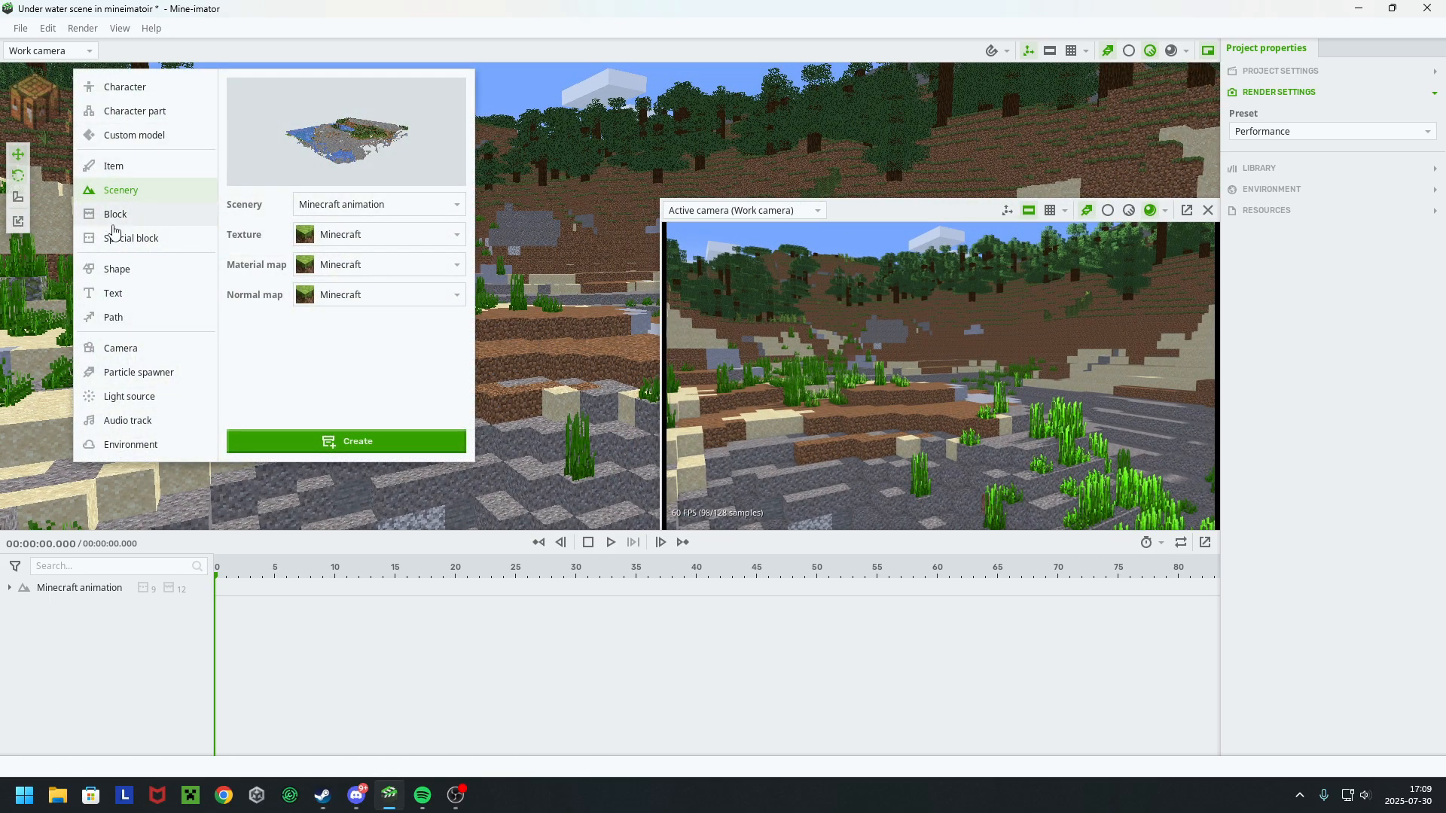
left_click(121, 348)
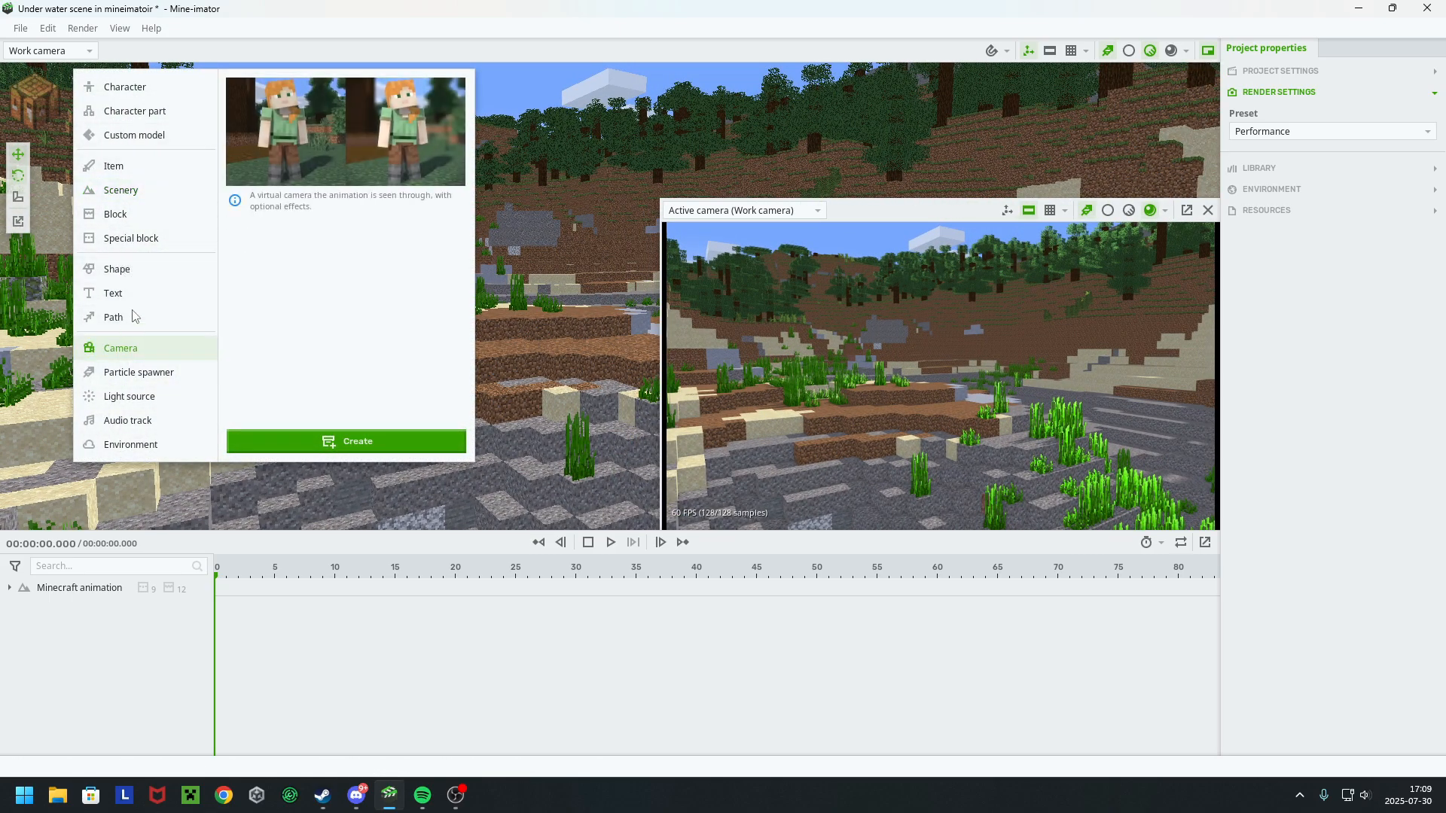
left_click(378, 441)
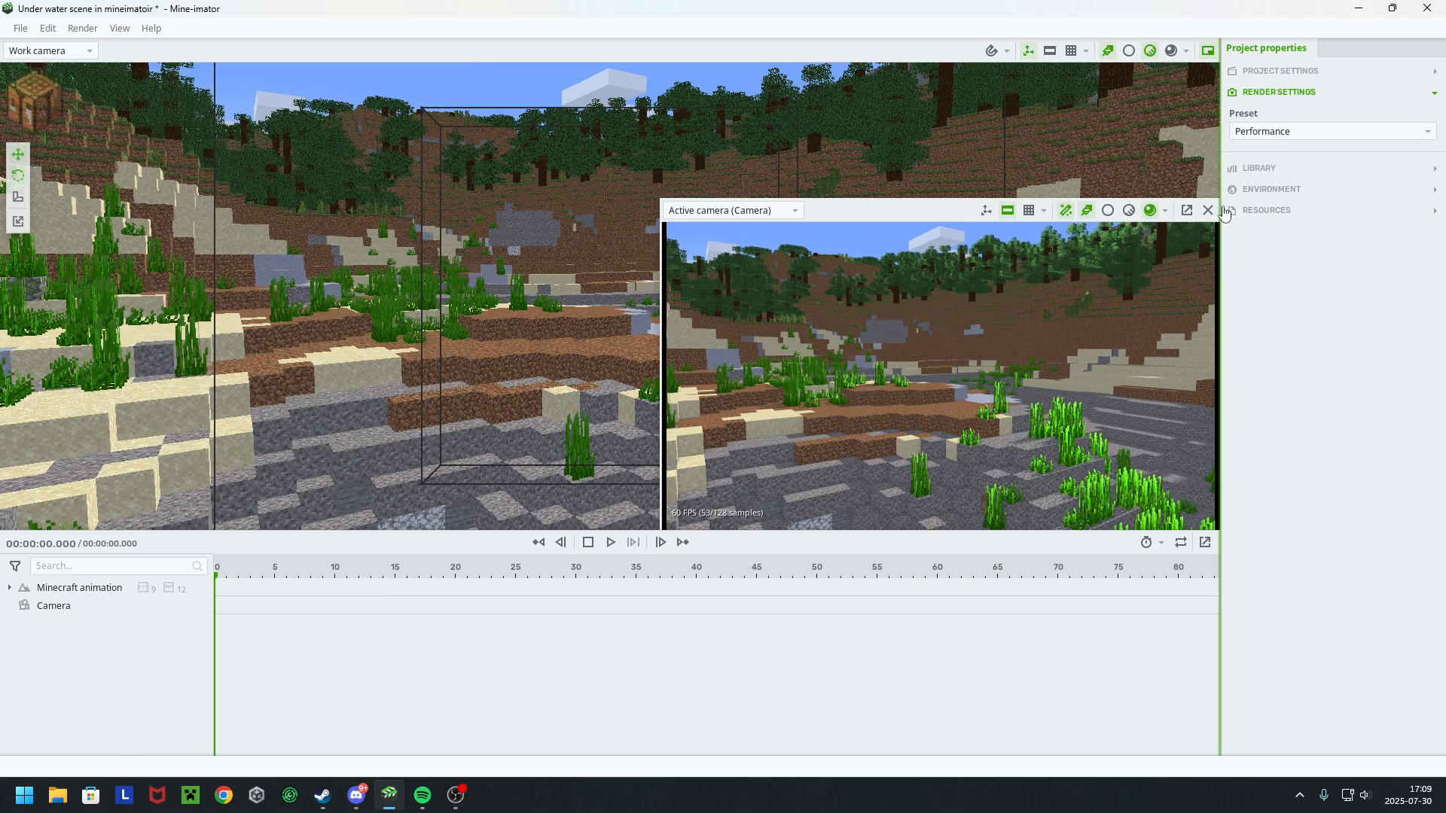
Set the environment's sky color to a deeper blue, RGB 23, 90, 197
left_click(1273, 189)
scroll(1344, 343, "down", 2)
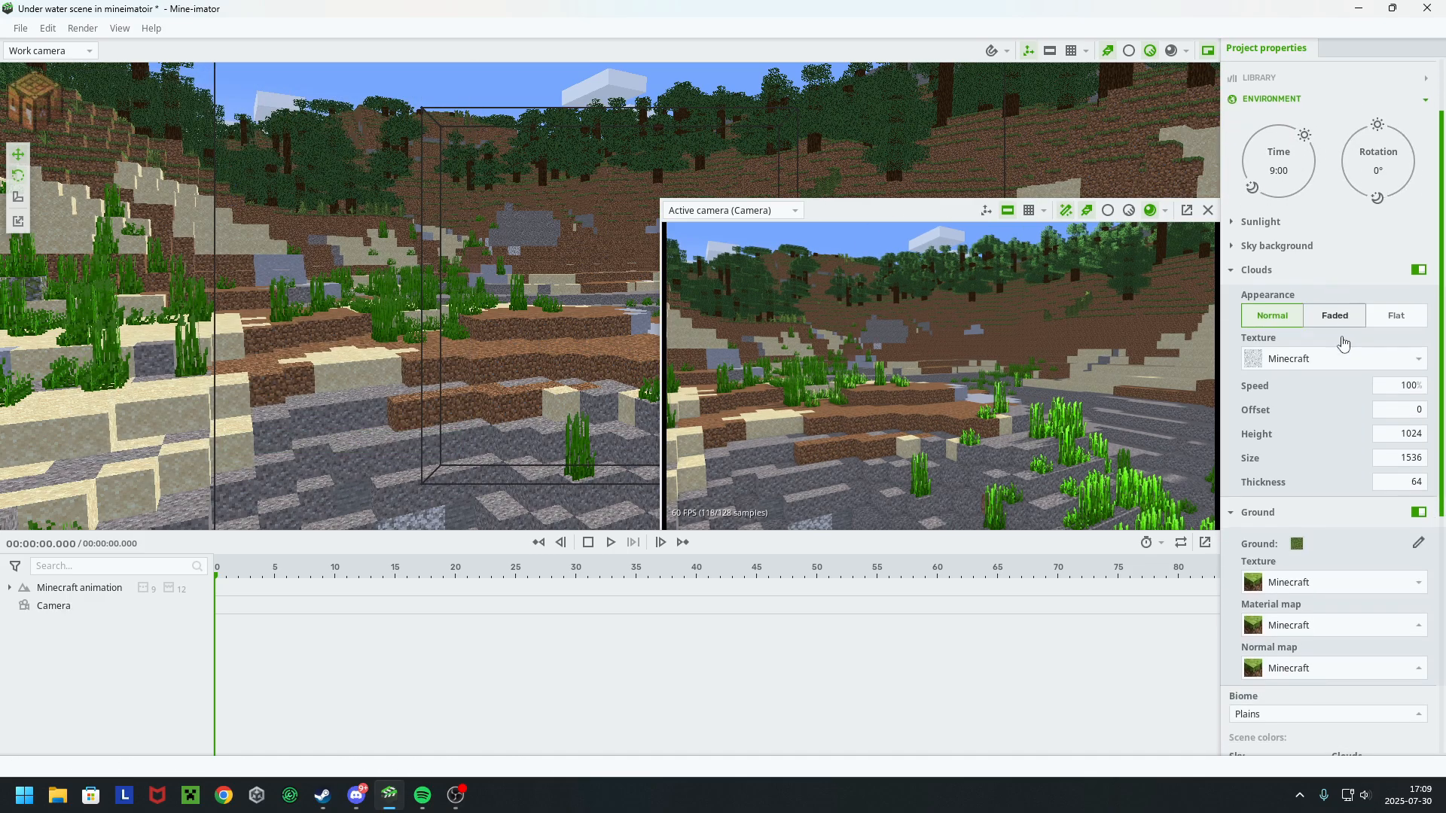
scroll(1344, 343, "down", 6)
left_click(1281, 501)
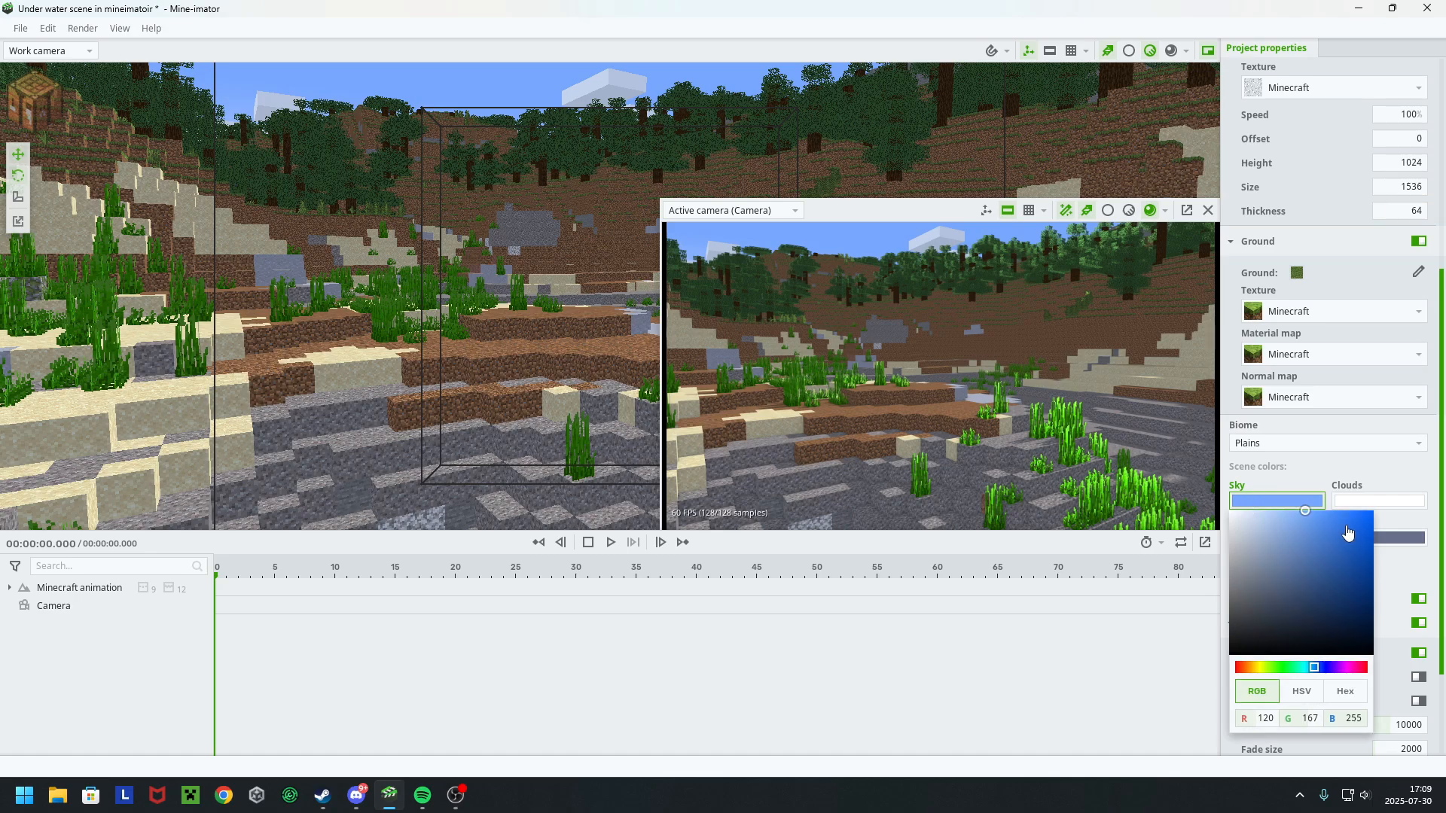
left_click(1355, 543)
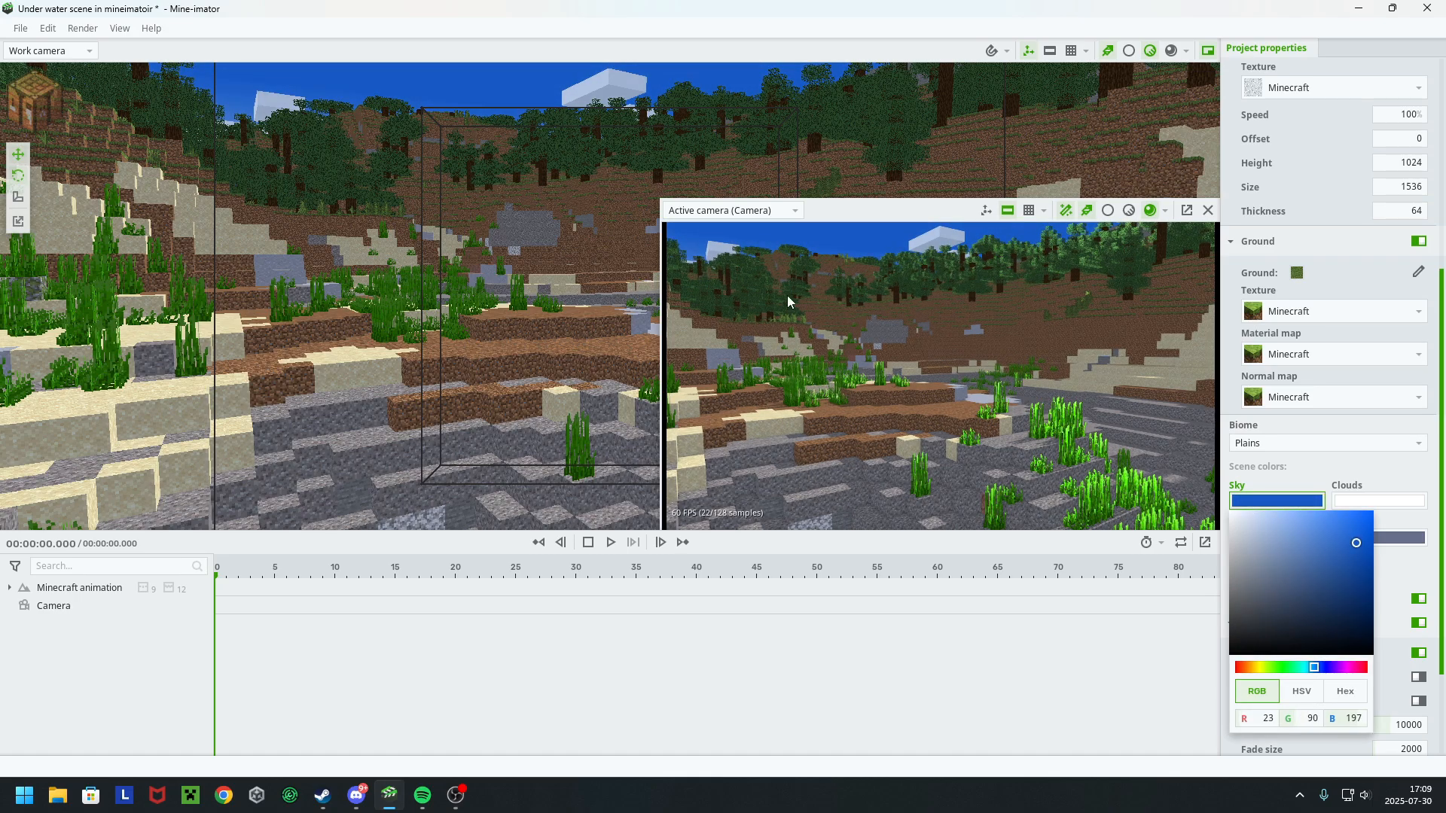
left_click(906, 350)
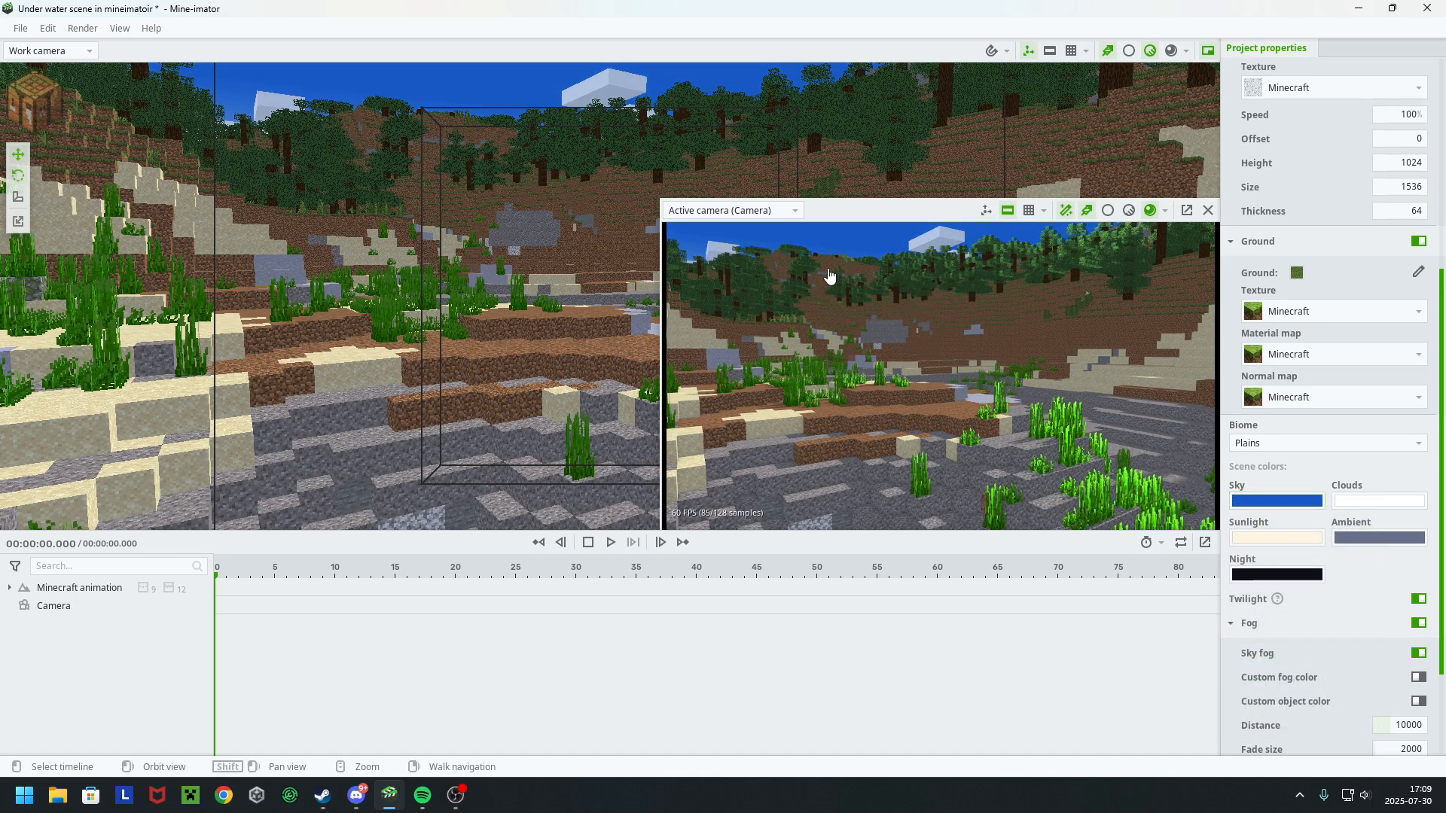
Turn the camera toward the cliffs and open sky, and refine the sky color to RGB 17, 89, 189
left_click(781, 304)
right_click_drag(781, 303, 1130, 264)
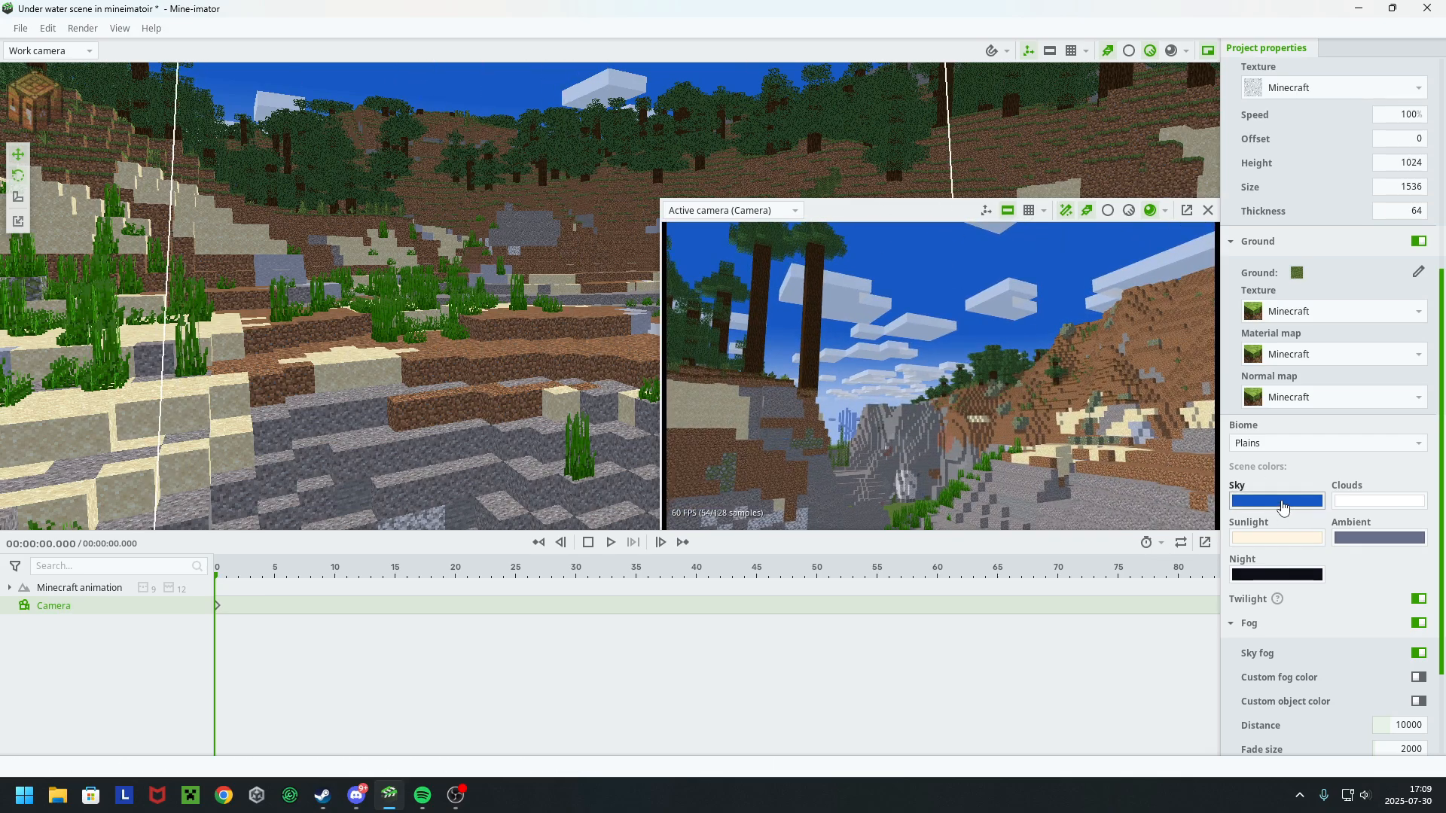
left_click(1283, 503)
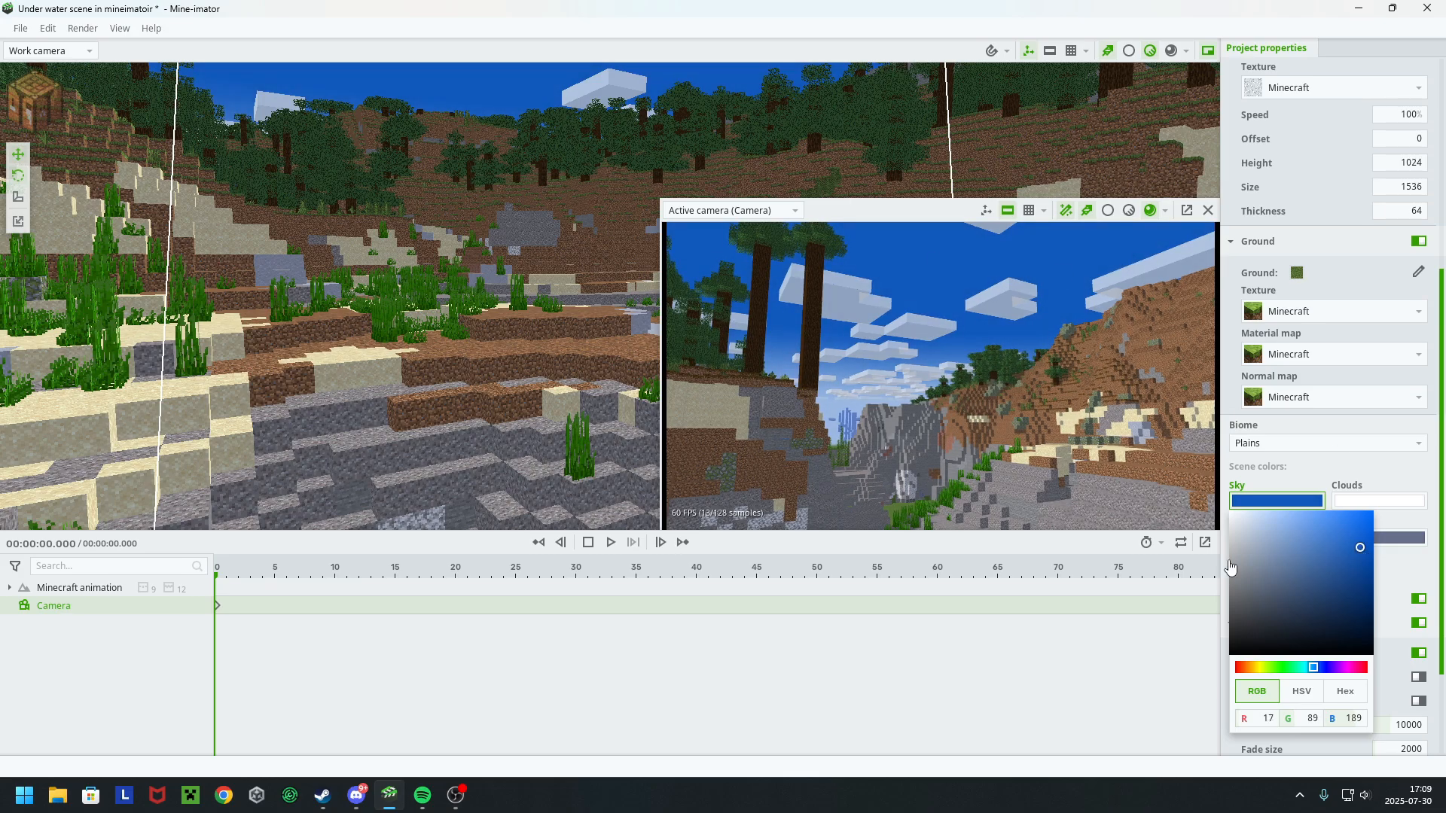
left_click(1394, 477)
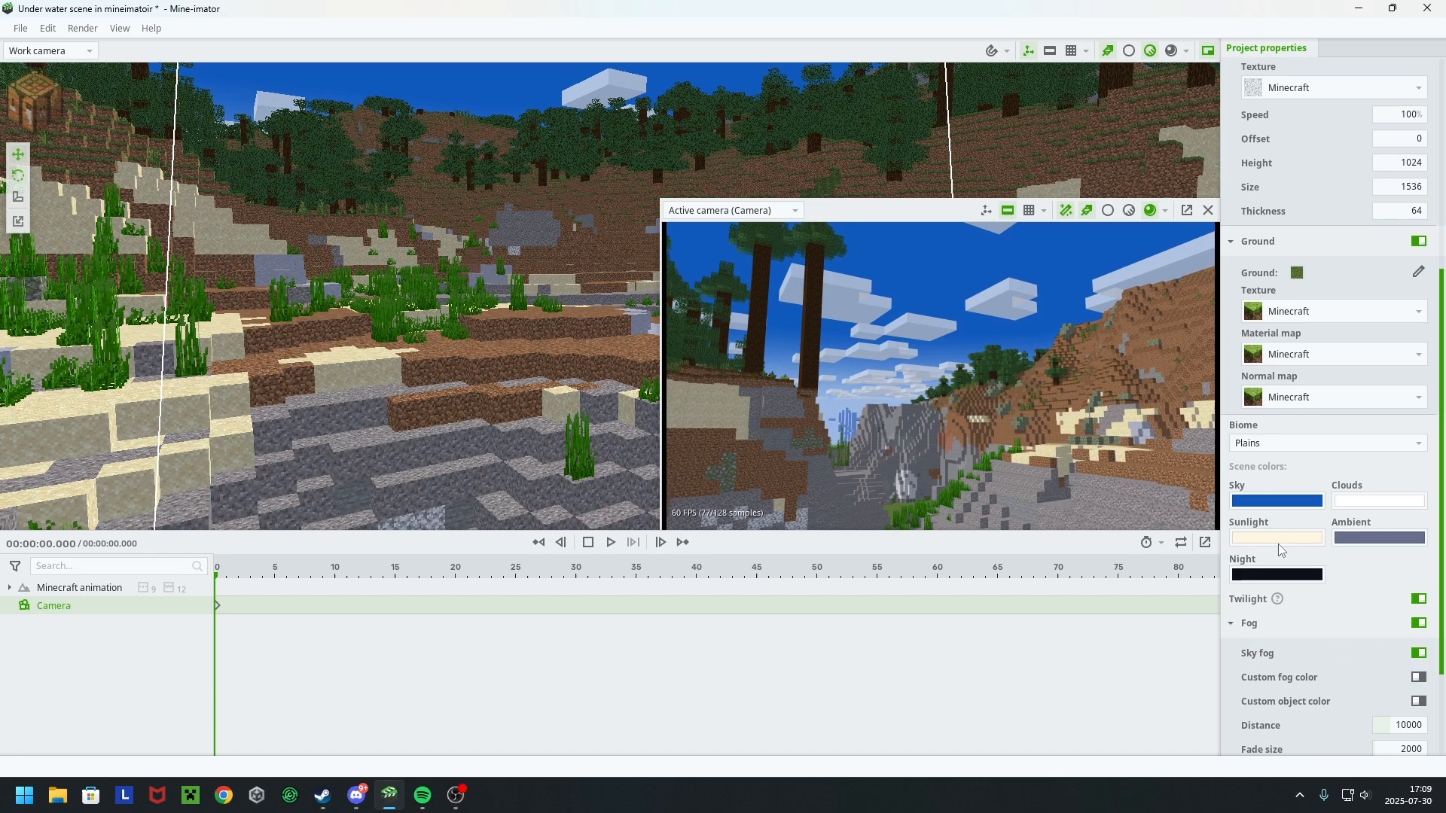
Enable a custom fog color of RGB 14, 56, 122 and set the fog distance to 2500
scroll(1377, 519, "down", 3)
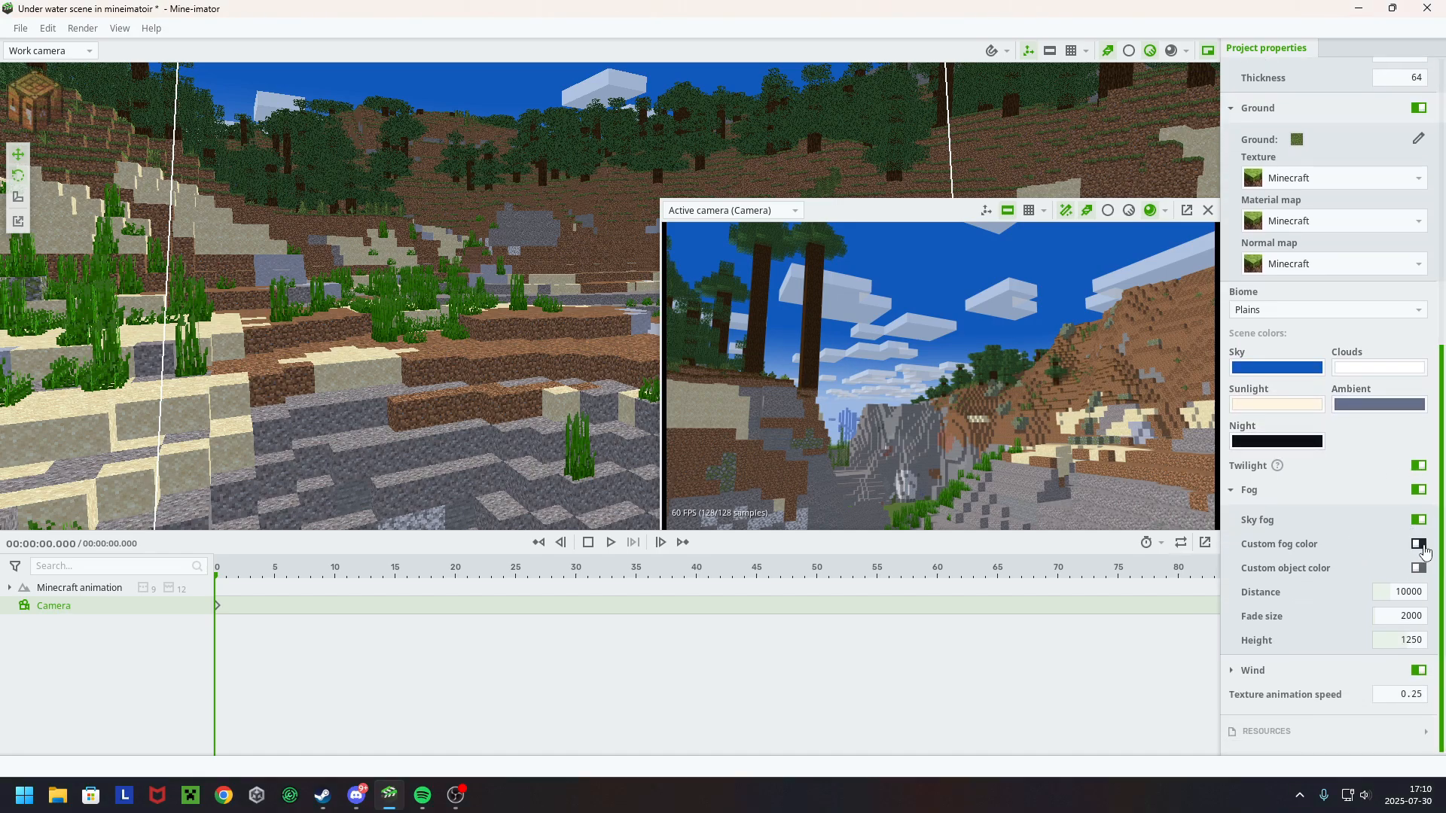
left_click(1419, 543)
left_click(1307, 586)
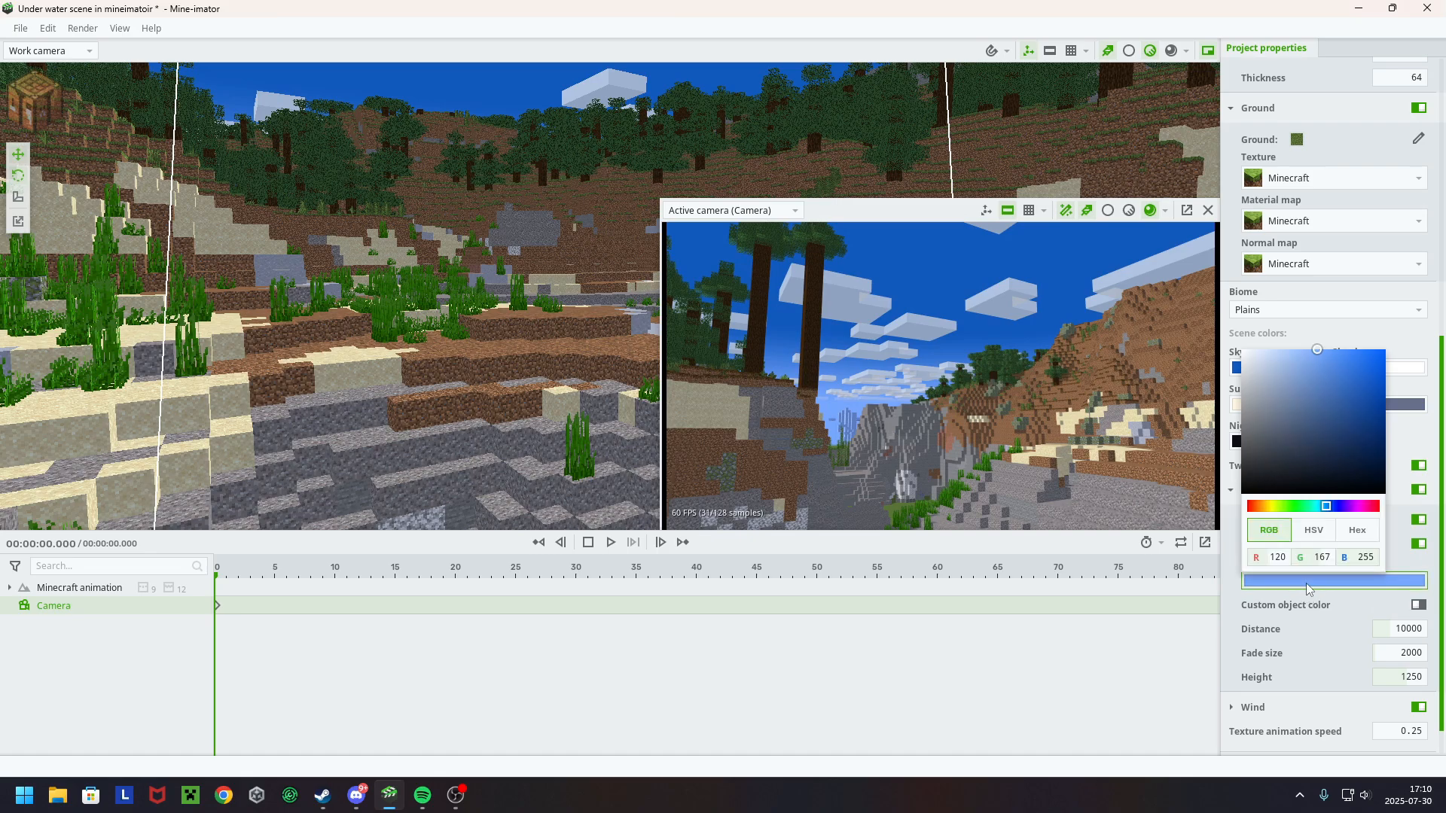
left_click(1366, 420)
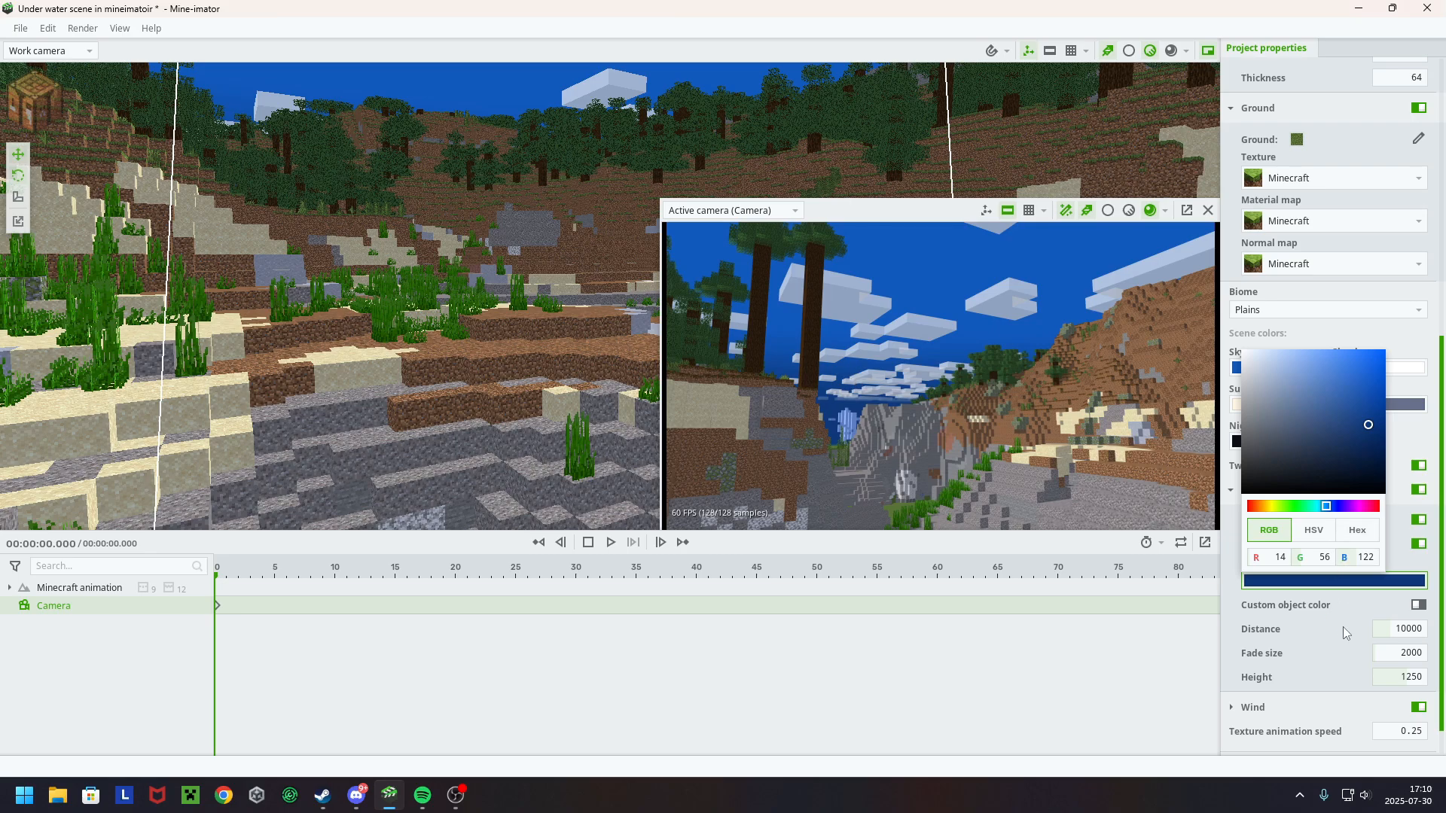
left_click_drag(1388, 629, 1318, 629)
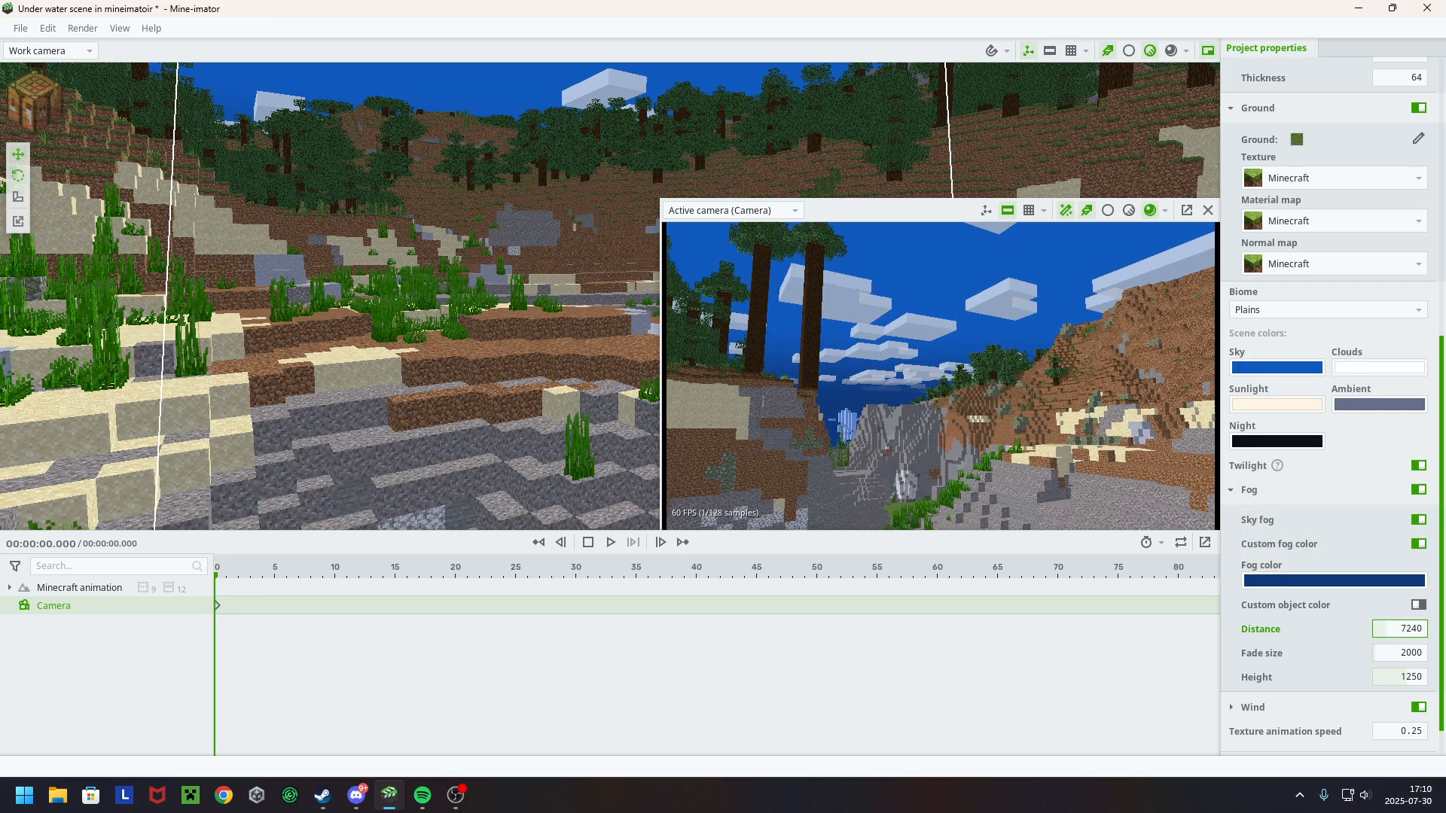
left_click_drag(1182, 628, 824, 629)
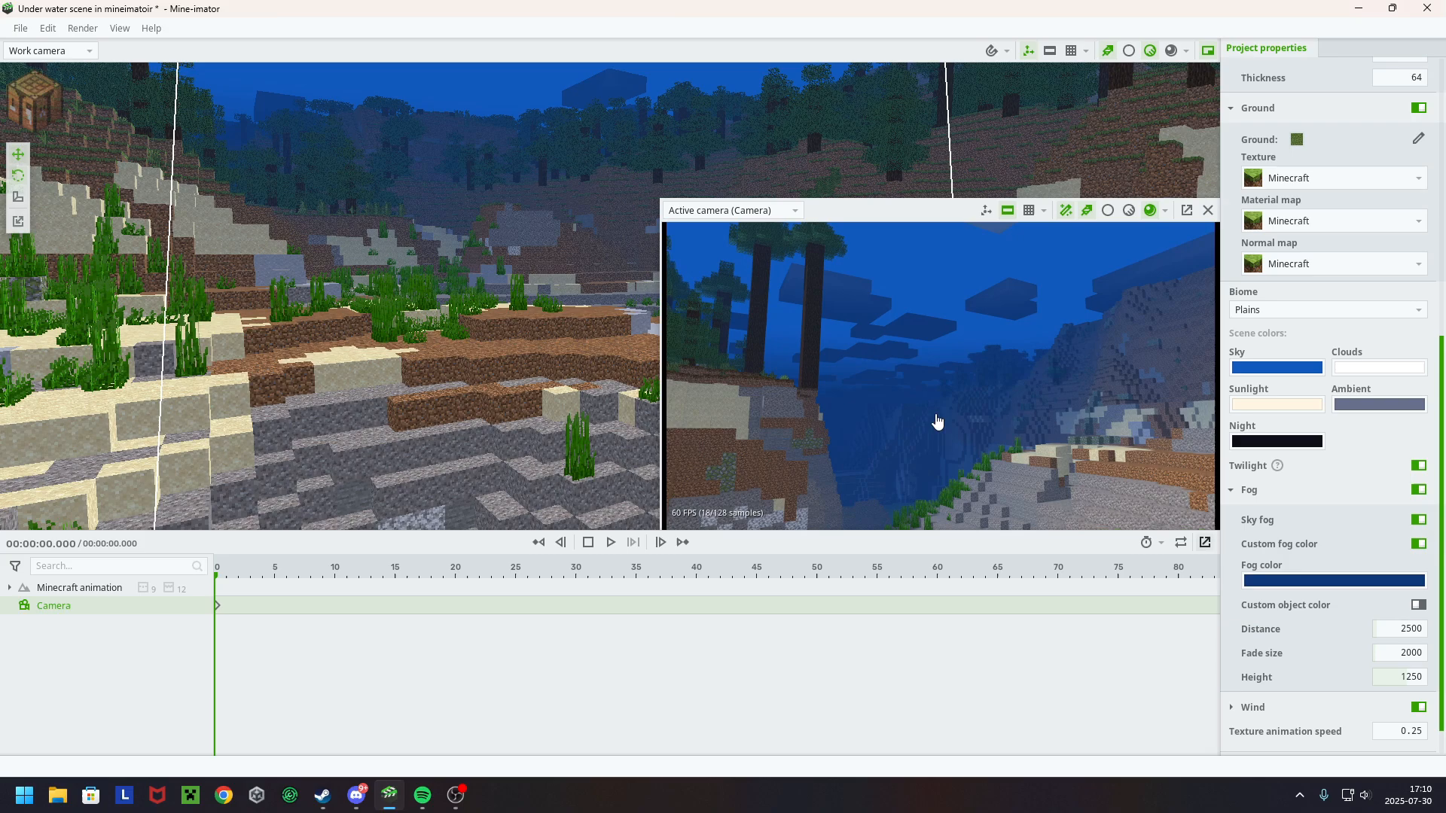
Fly the camera up above the water surface, facing the lake's dirt shoreline and trees
right_click_drag(937, 421, 1032, 320)
key("s")
key("w")
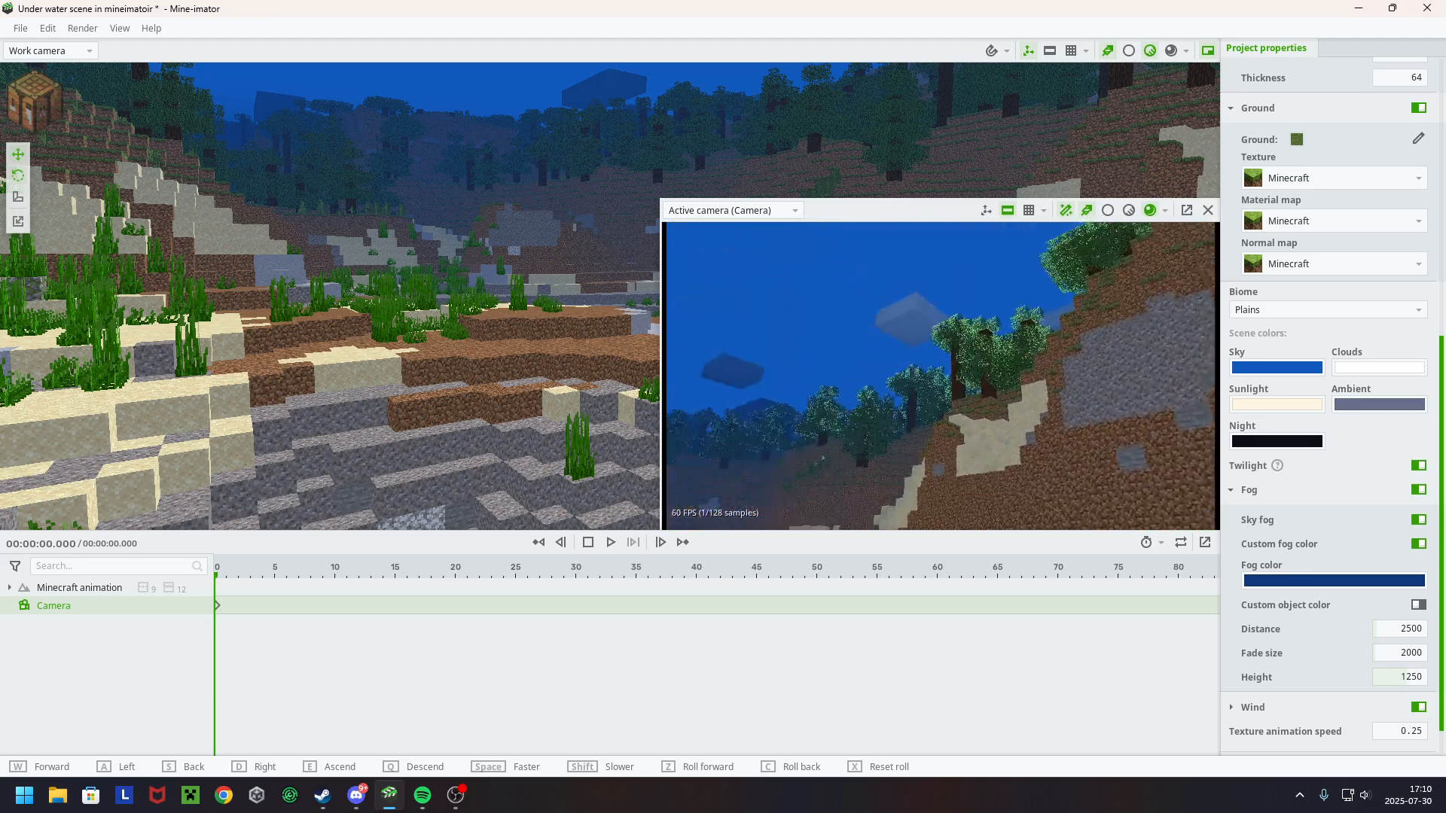
key("e")
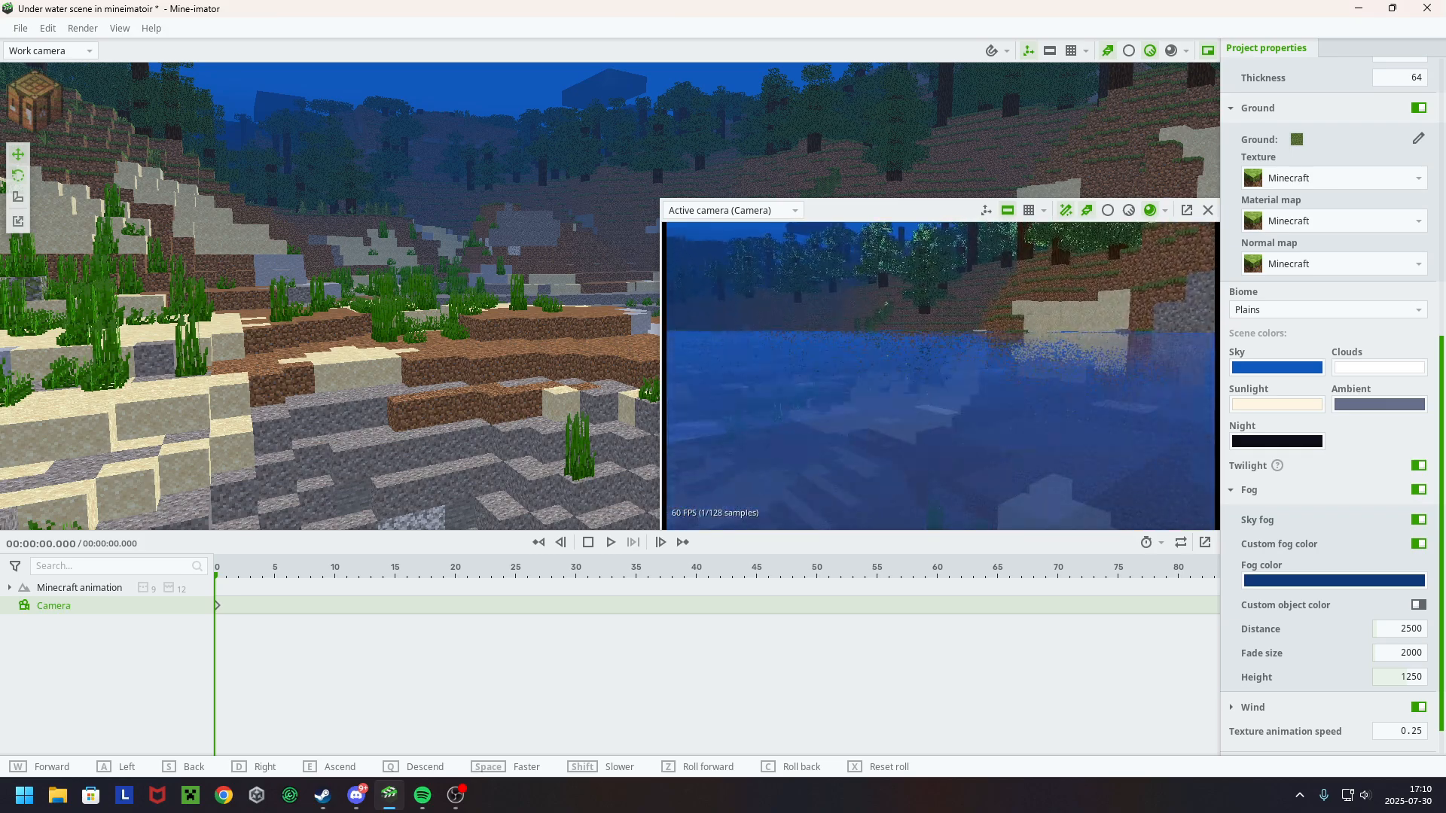
right_click_drag(794, 356, 811, 315)
right_click_drag(908, 366, 986, 388)
key("q")
key("e")
key("s")
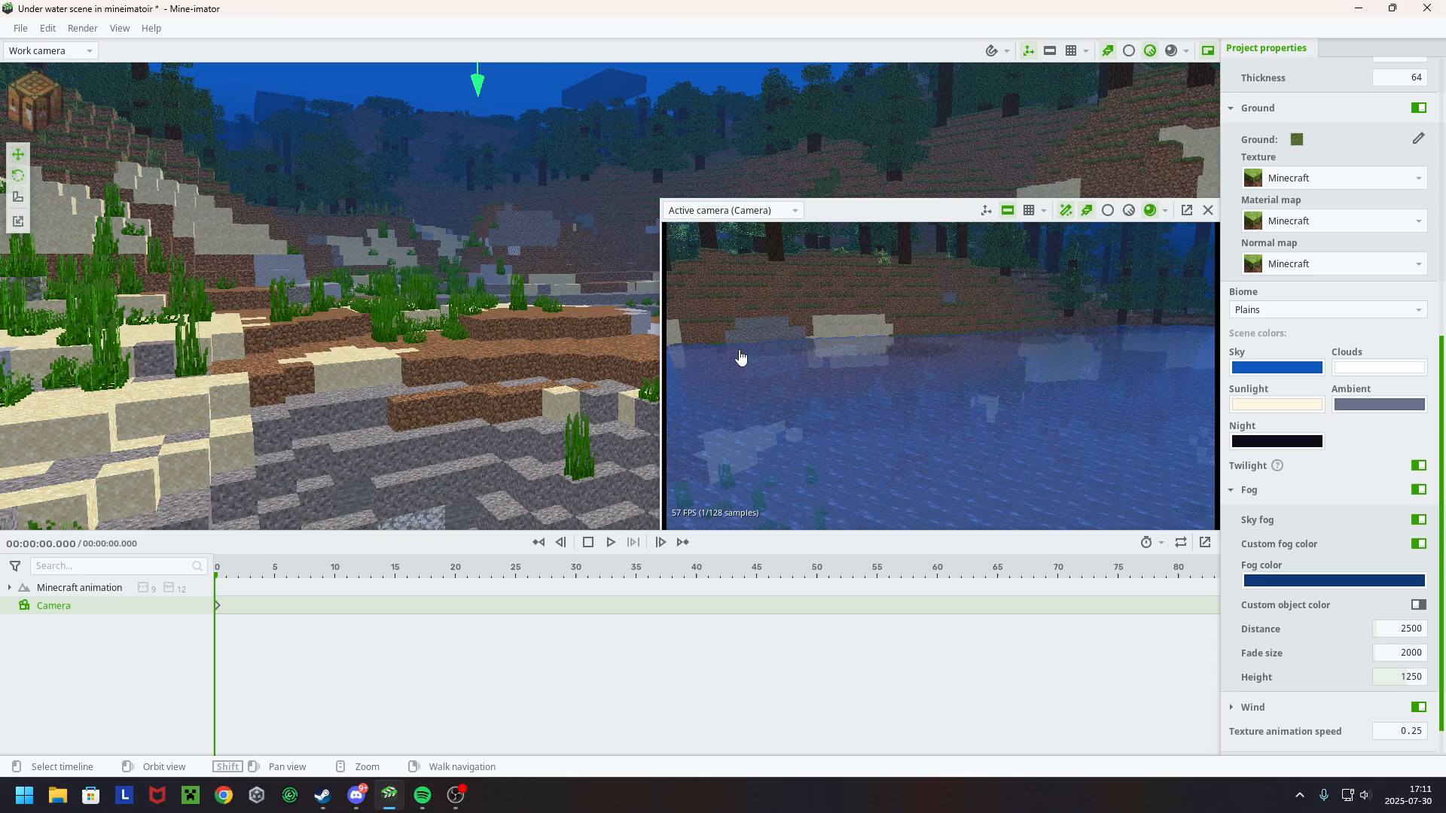
Create a Surface shape with no texture, material map or normal map over the lake
right_click_drag(527, 339, 595, 324)
key("e")
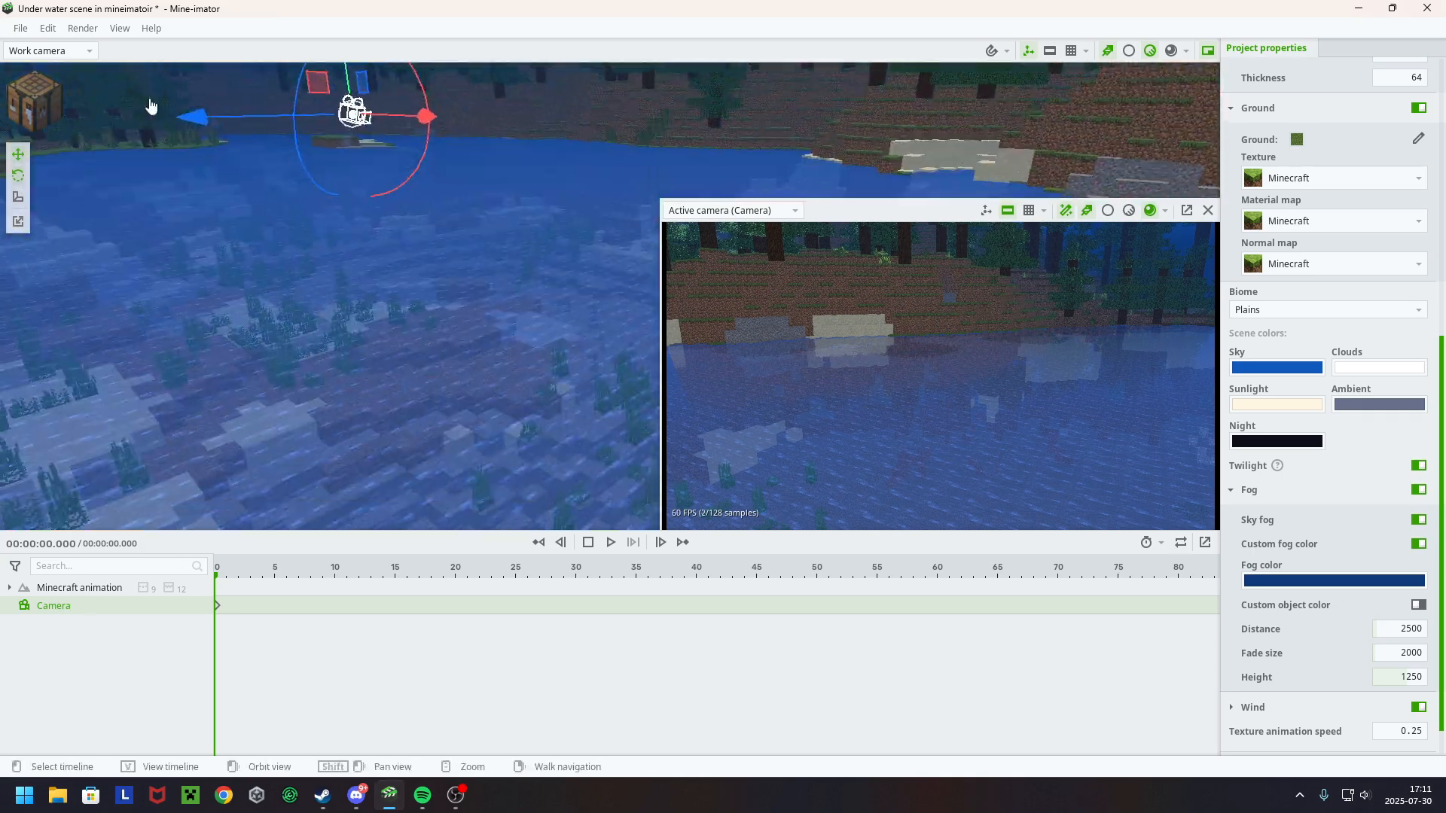
left_click(34, 98)
left_click(124, 276)
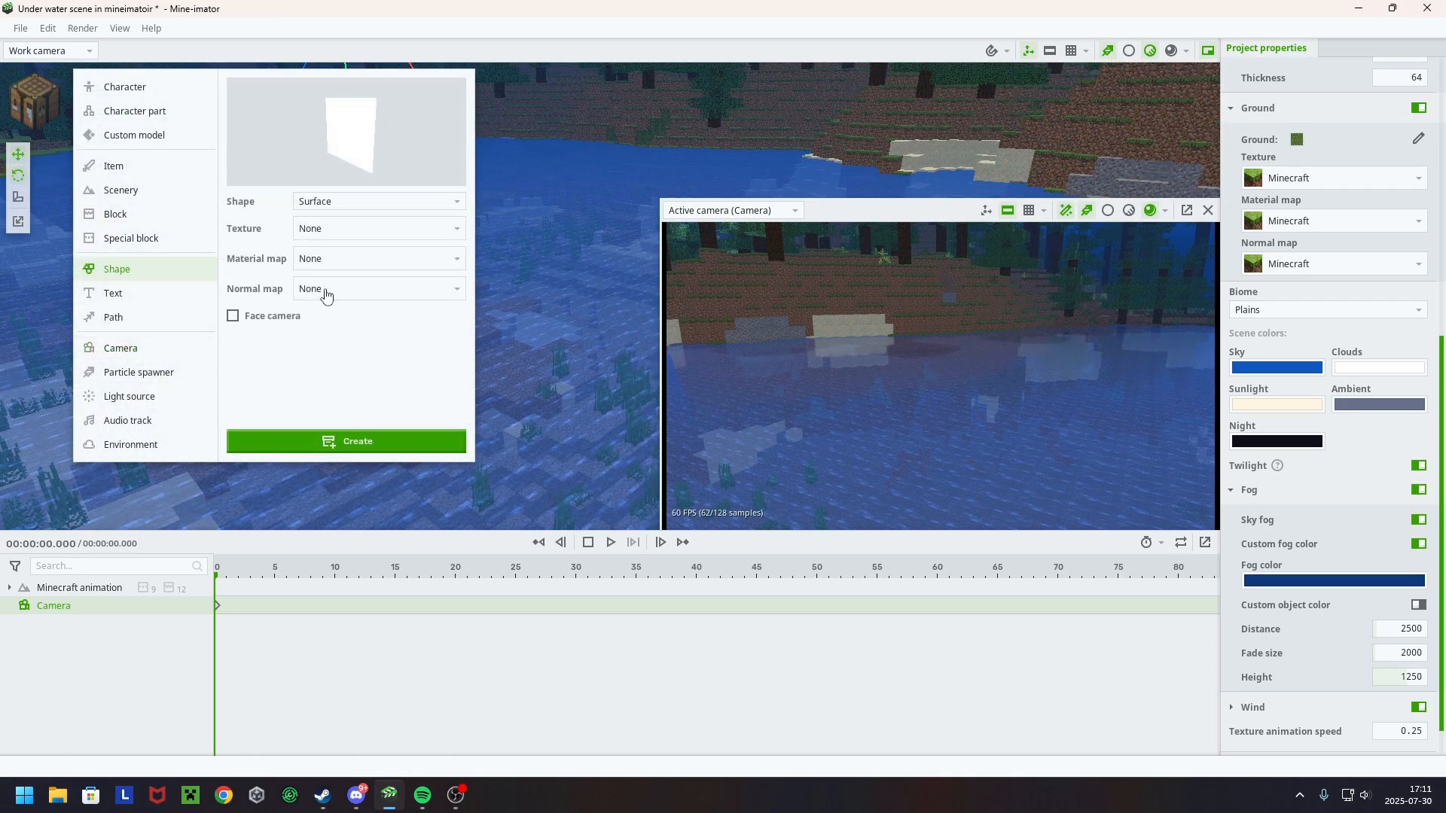
left_click(306, 290)
left_click(260, 360)
left_click(403, 201)
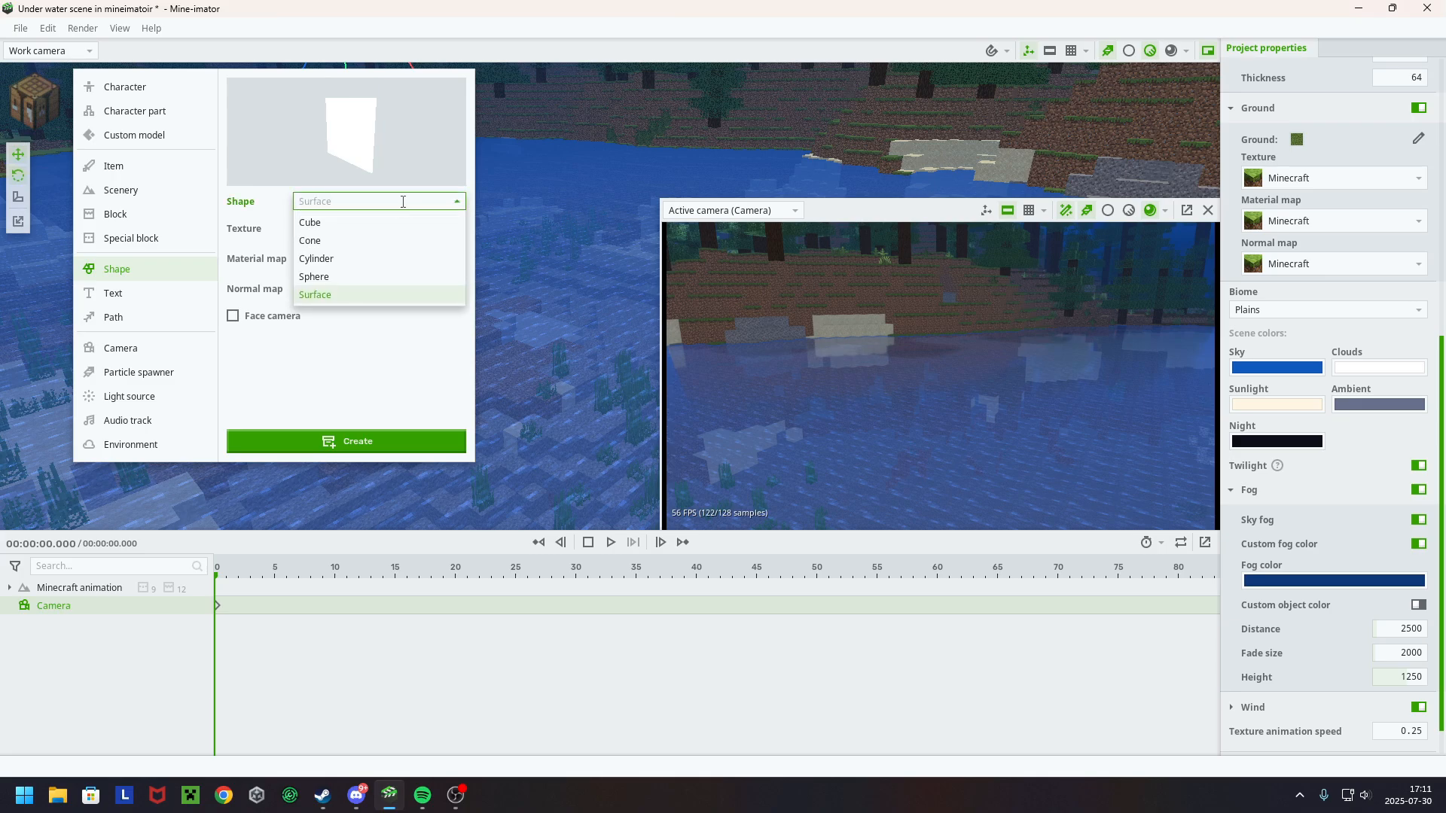
left_click(314, 295)
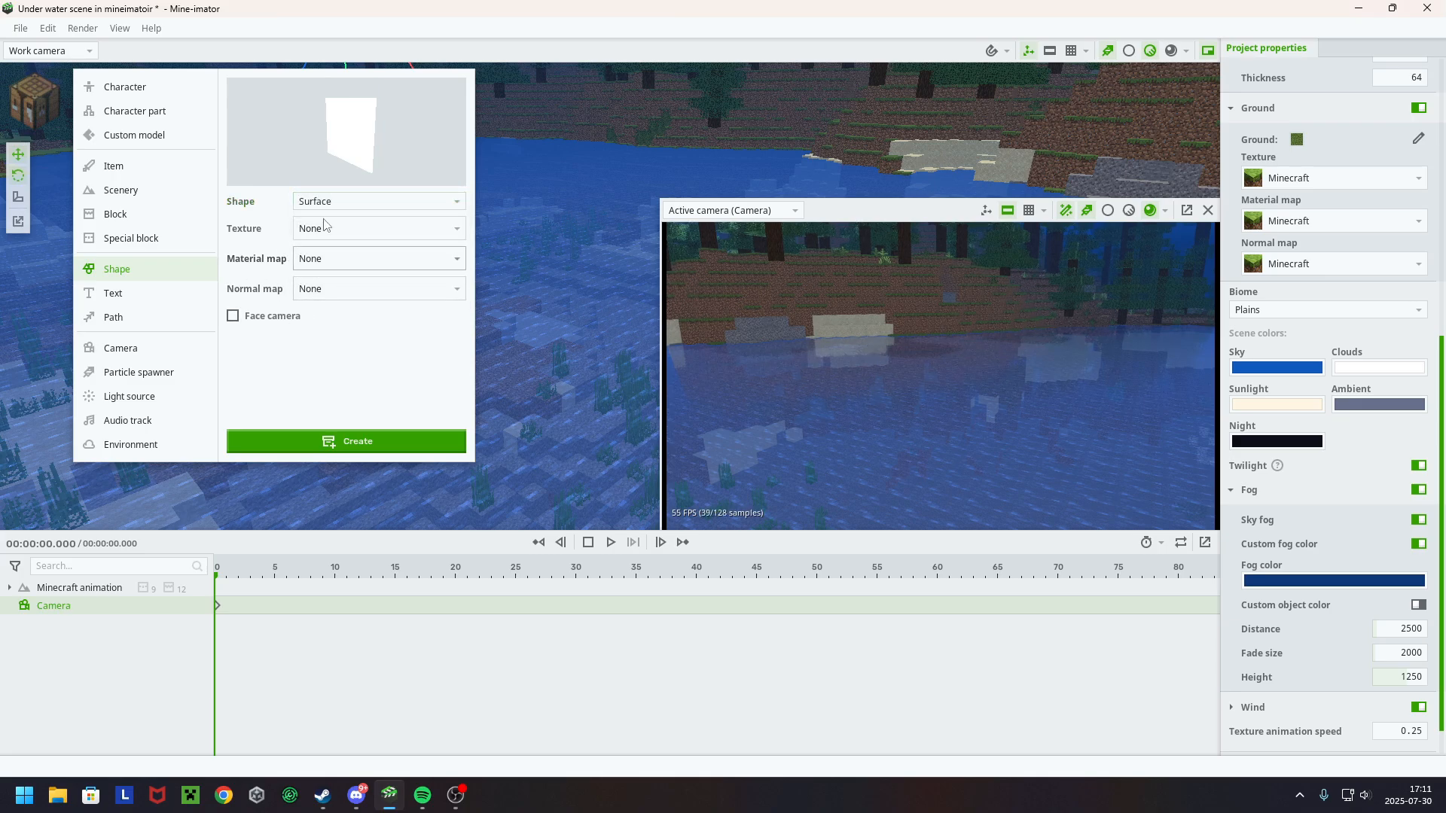
left_click(345, 447)
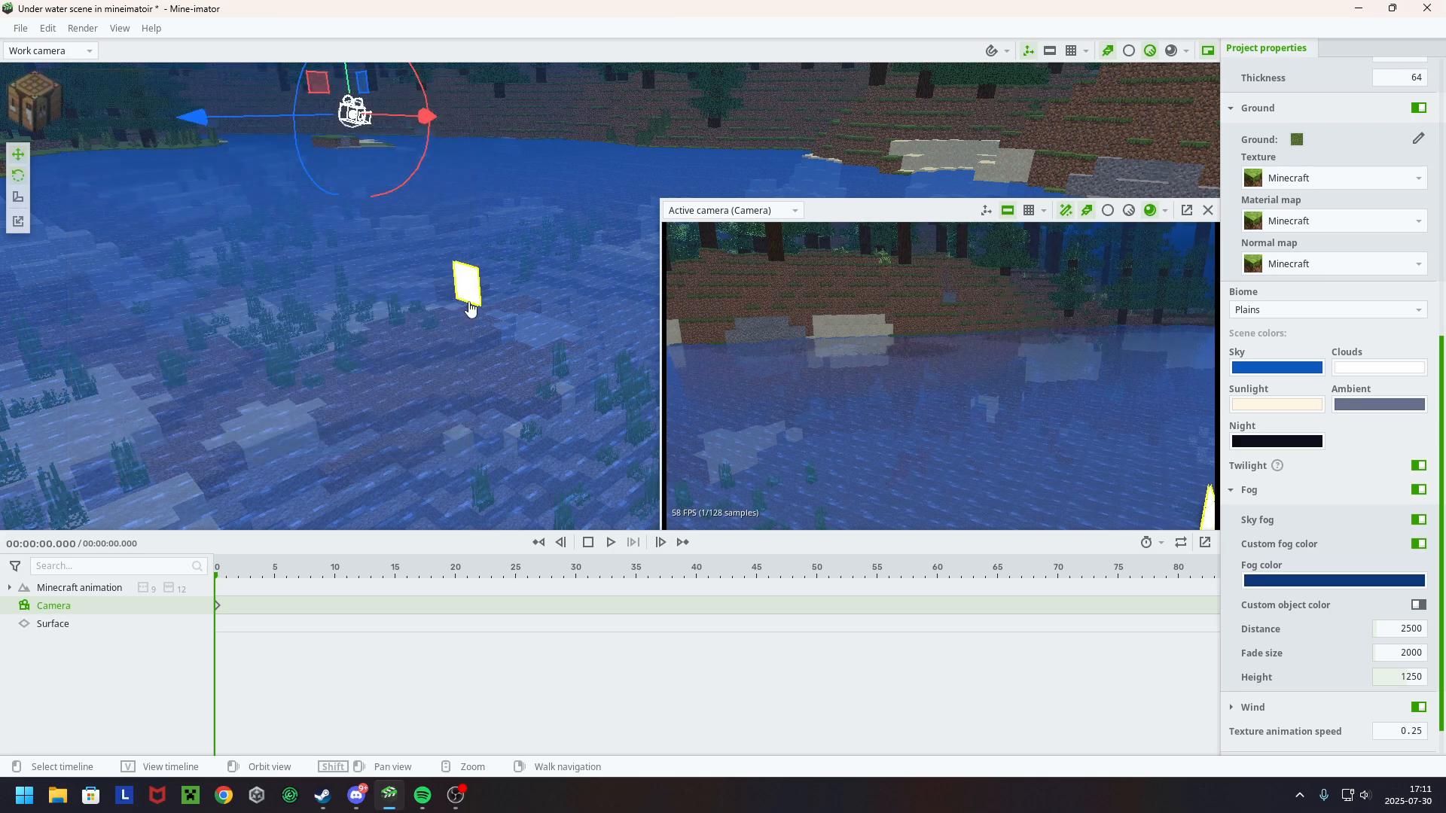
Lay the surface flat with an X rotation of 90° and stretch its scale to about 30684 × 747 × 82
left_click(473, 294)
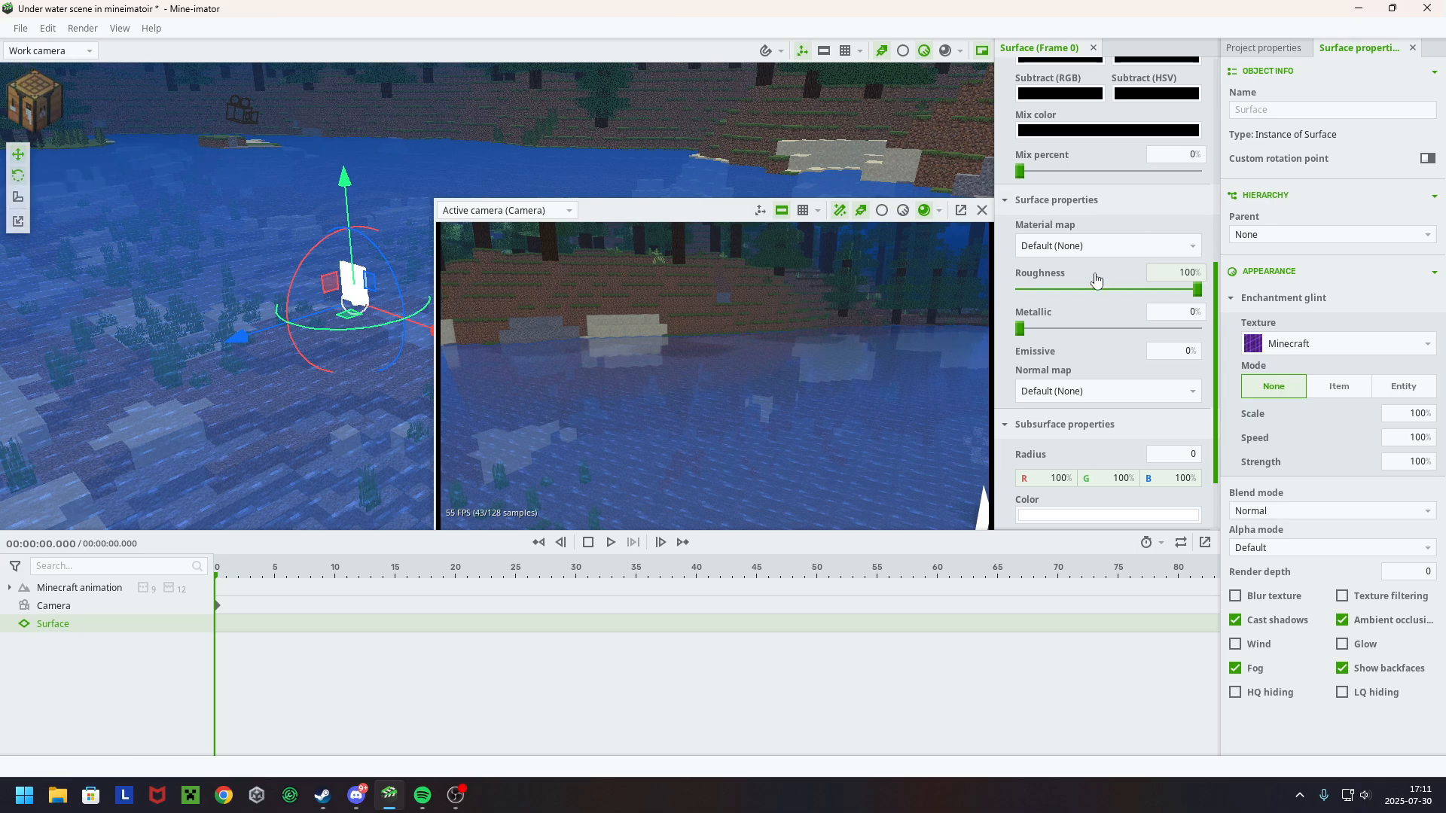
scroll(1127, 231, "up", 1)
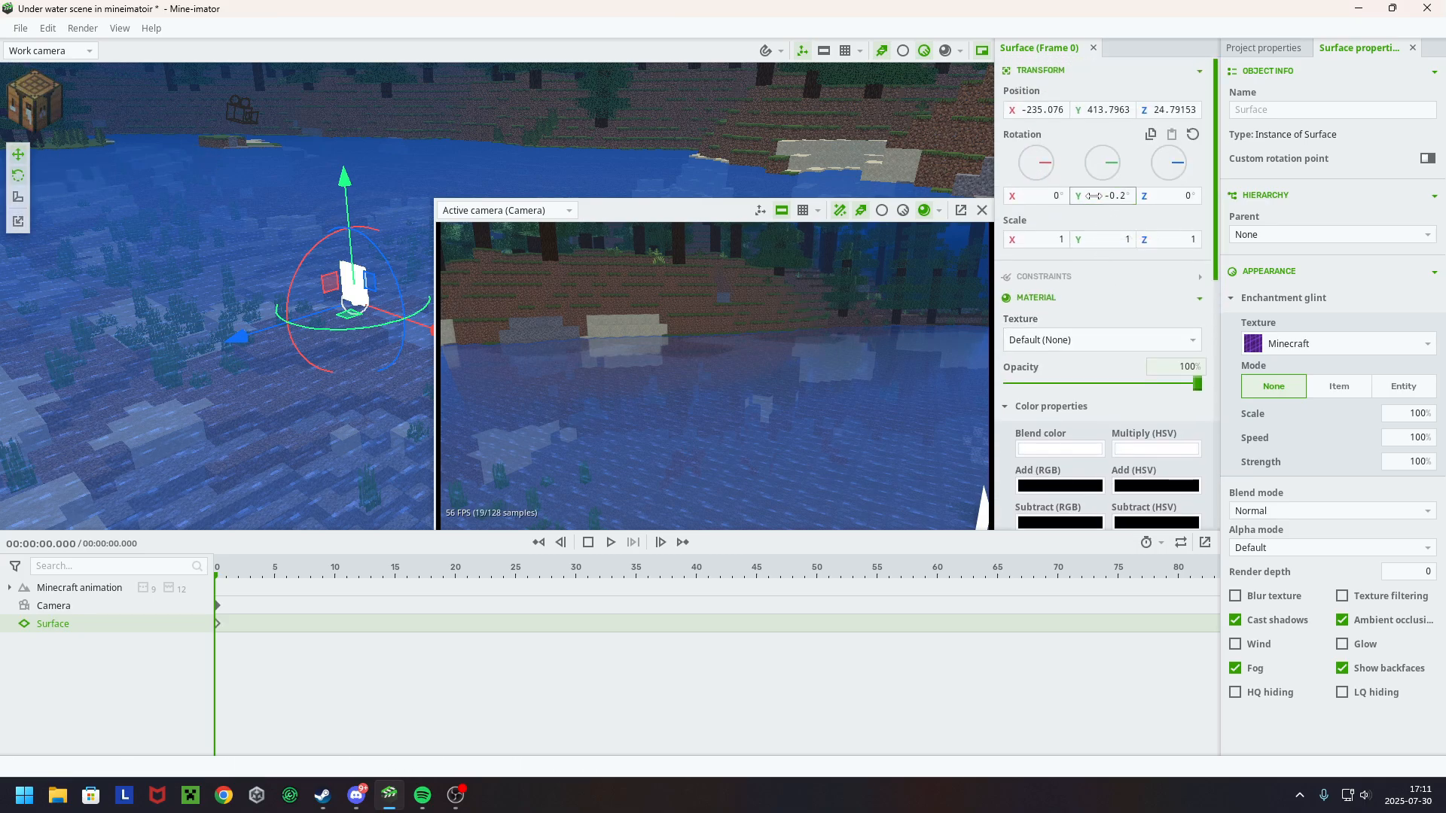
type("90")
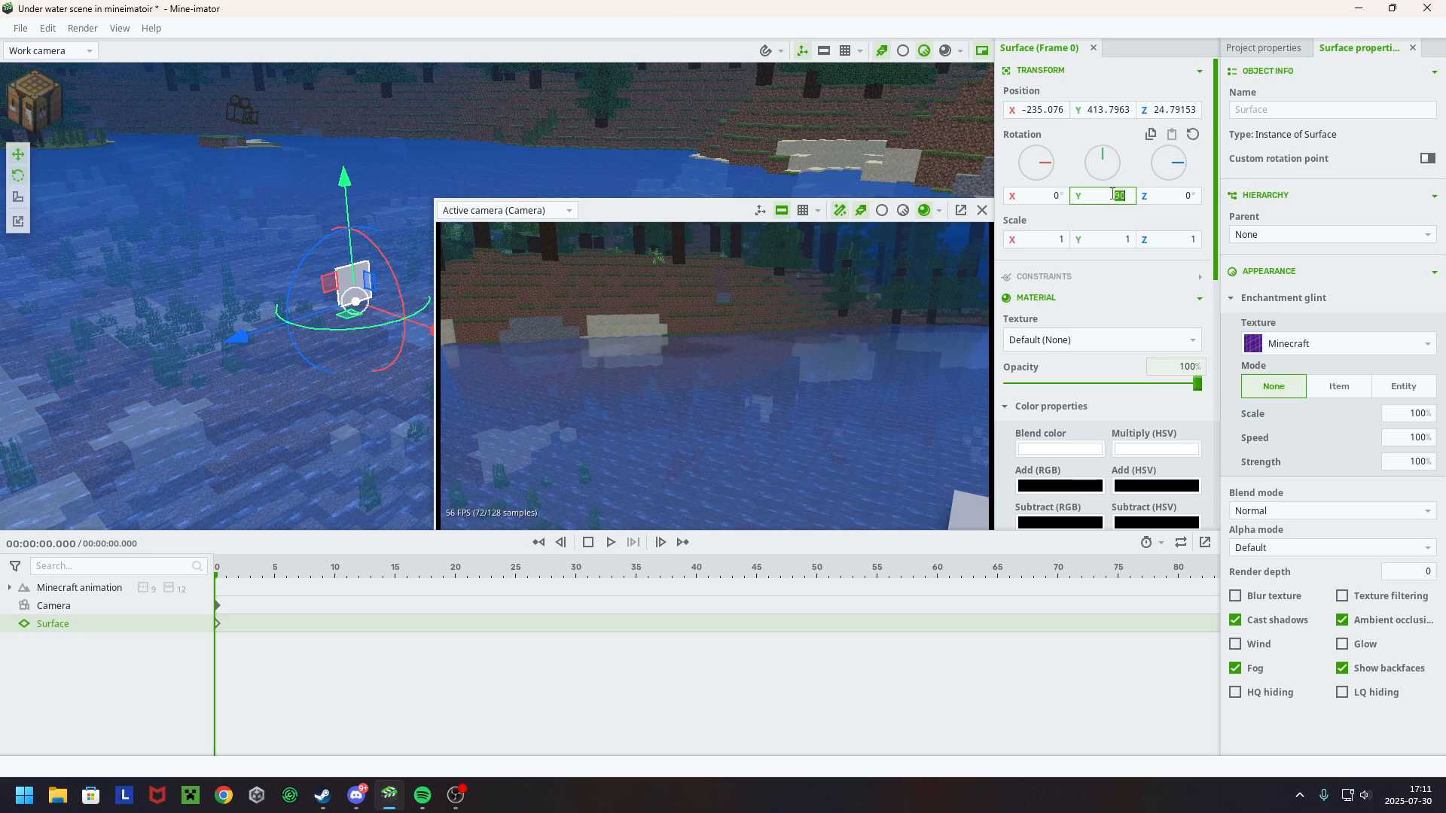
key("BackSpace")
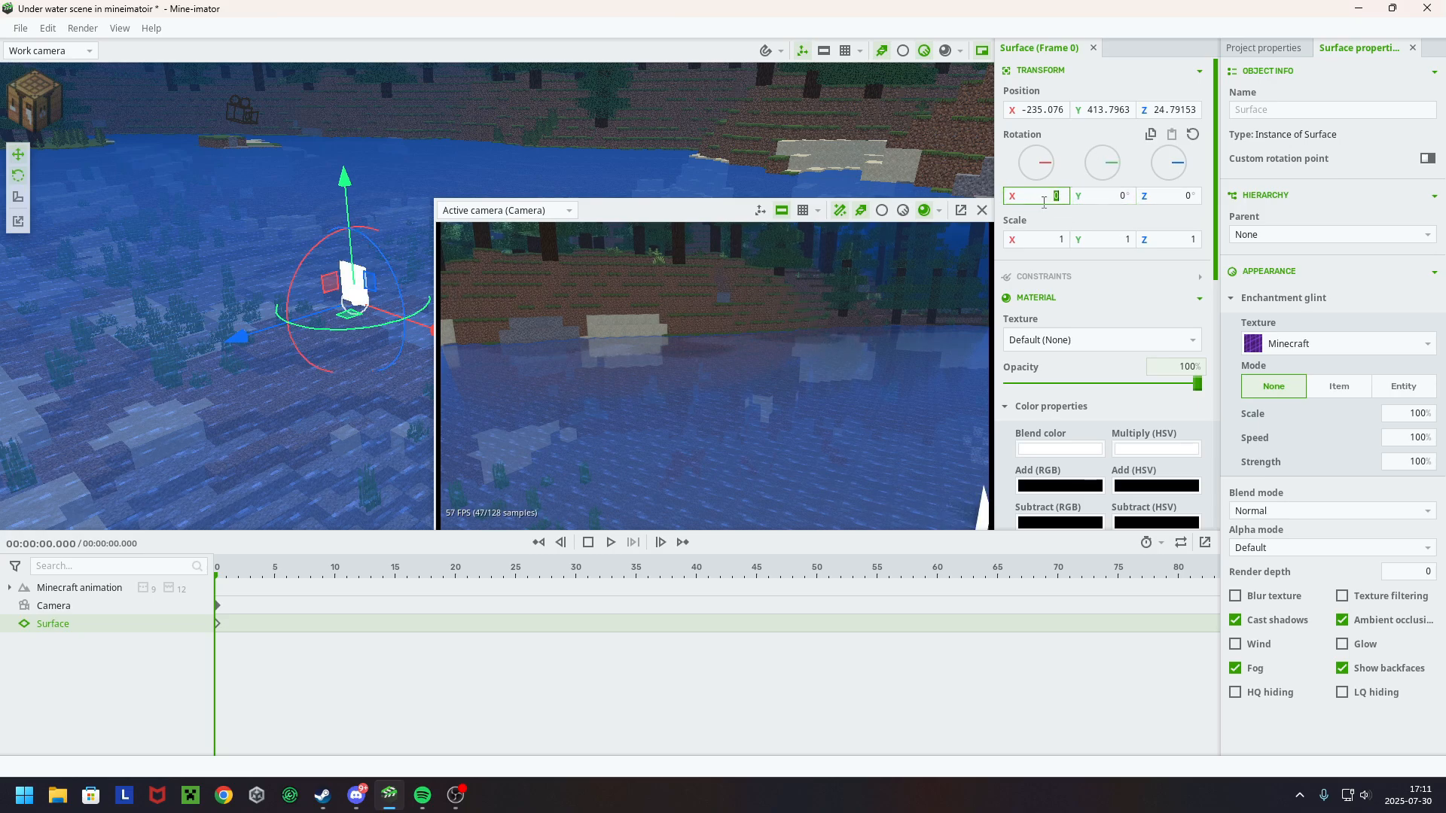
type("90")
key("Return")
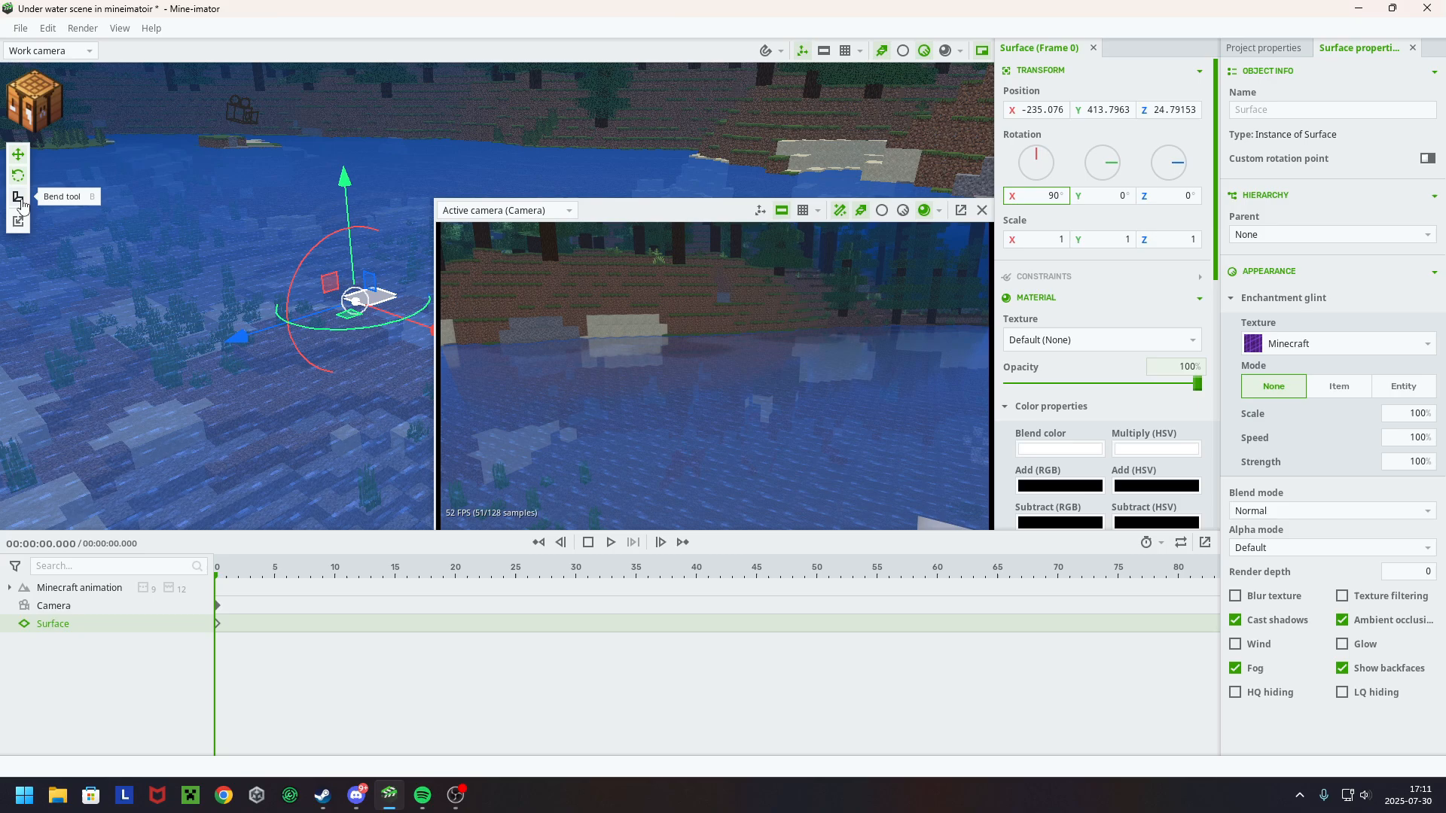
left_click_drag(1042, 239, 1212, 238)
left_click_drag(1103, 238, 1152, 239)
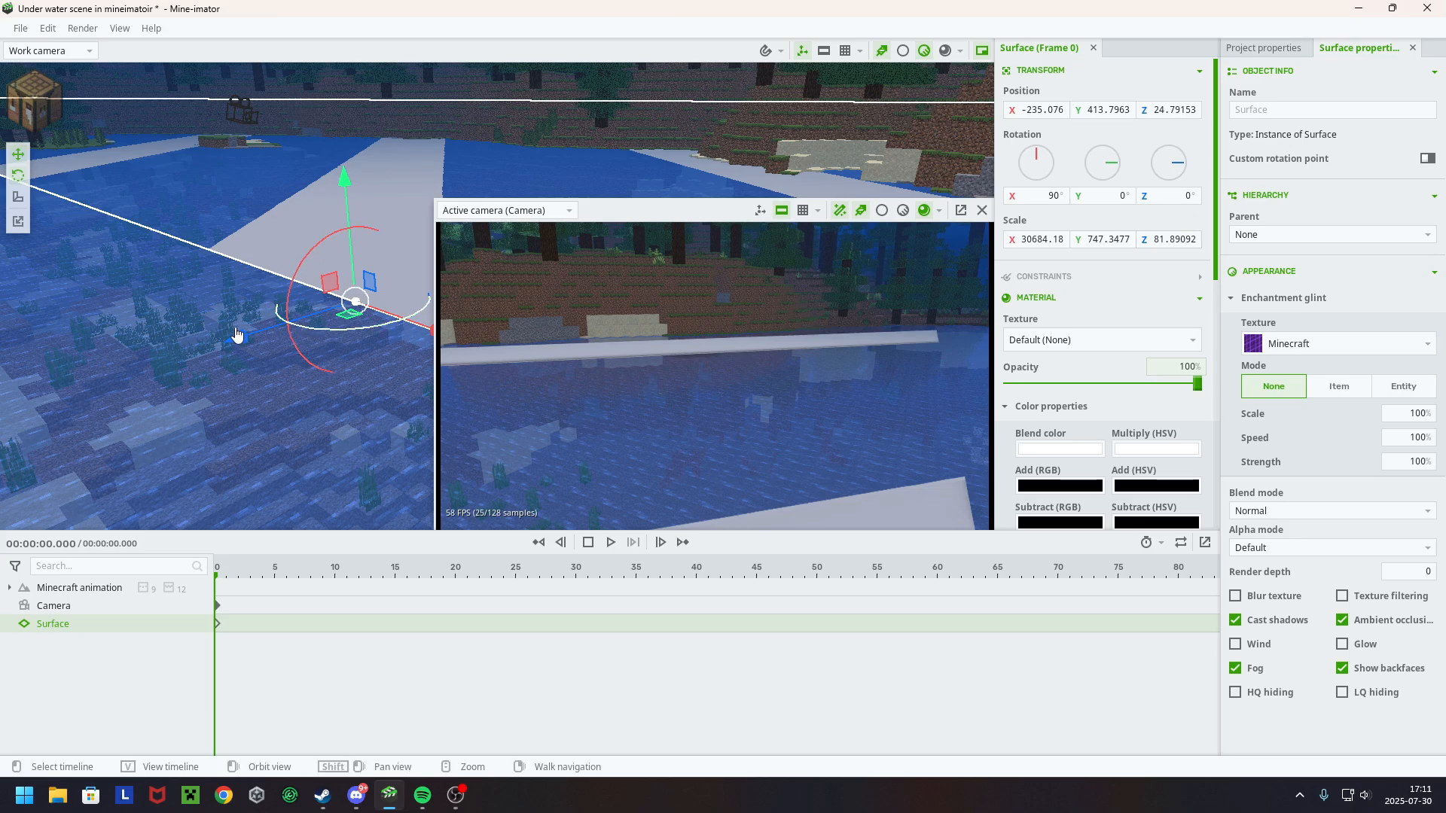
Fly the camera down beneath the flat surface so its underside fills the upper part of the shot
right_click_drag(587, 331, 504, 350)
key("a")
right_click_drag(324, 301, 267, 305)
key("e")
key("w")
right_click_drag(602, 346, 561, 222)
key("q")
key("q")
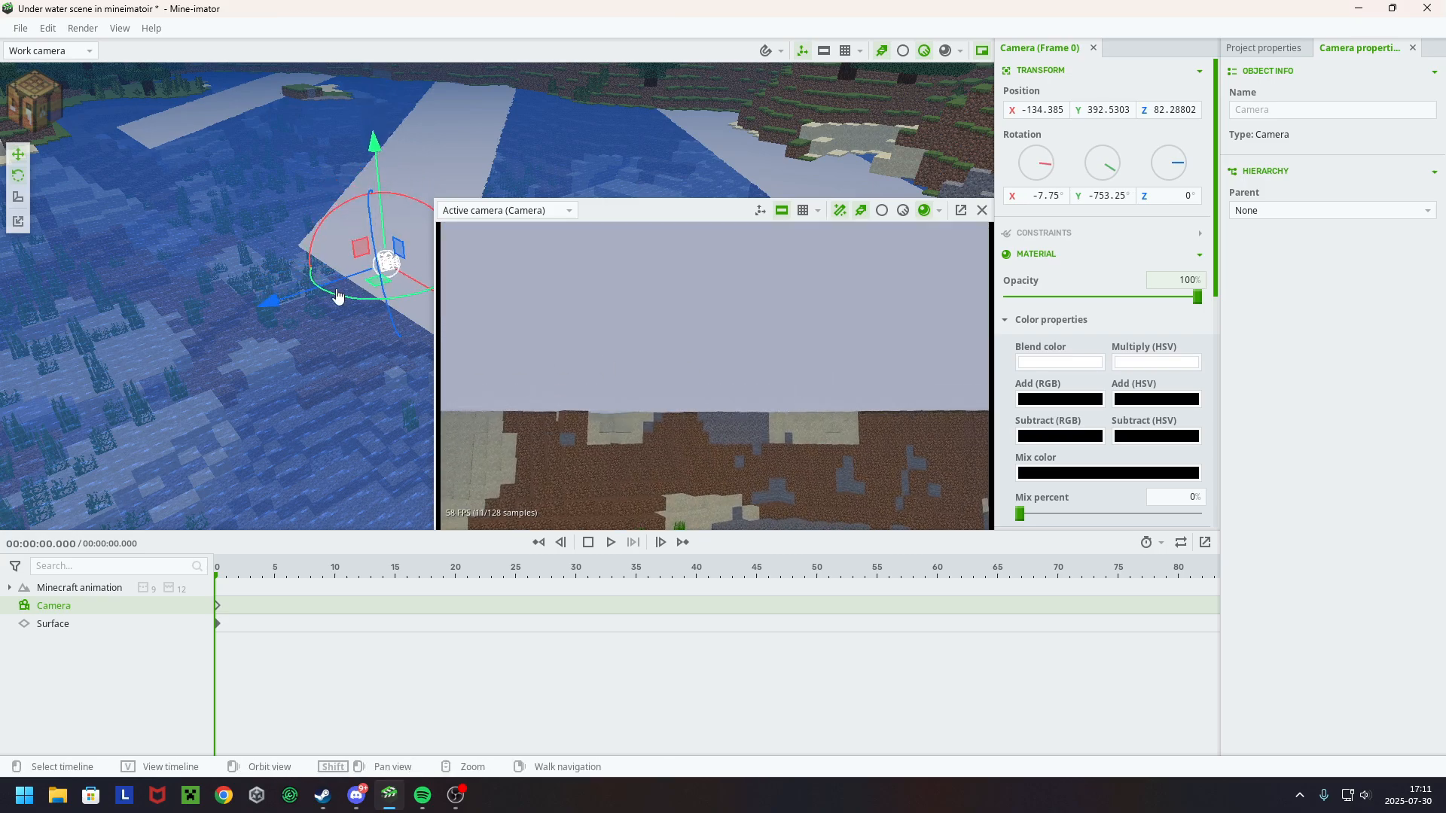
Move the flat surface across the lake to about X -283.5, Z -1188.9 so it extends over the camera
left_click(404, 151)
left_click_drag(291, 345, 702, 101)
right_click_drag(705, 107, 524, 184)
key("e")
left_click_drag(381, 278, 896, 224)
right_click_drag(896, 173, 753, 151)
key("w")
key("w")
right_click_drag(825, 407, 785, 358)
key("e")
key("q")
right_click_drag(310, 263, 311, 263)
Set the flat surface's blend color to a water blue of RGB 26, 100, 211
left_click(218, 278)
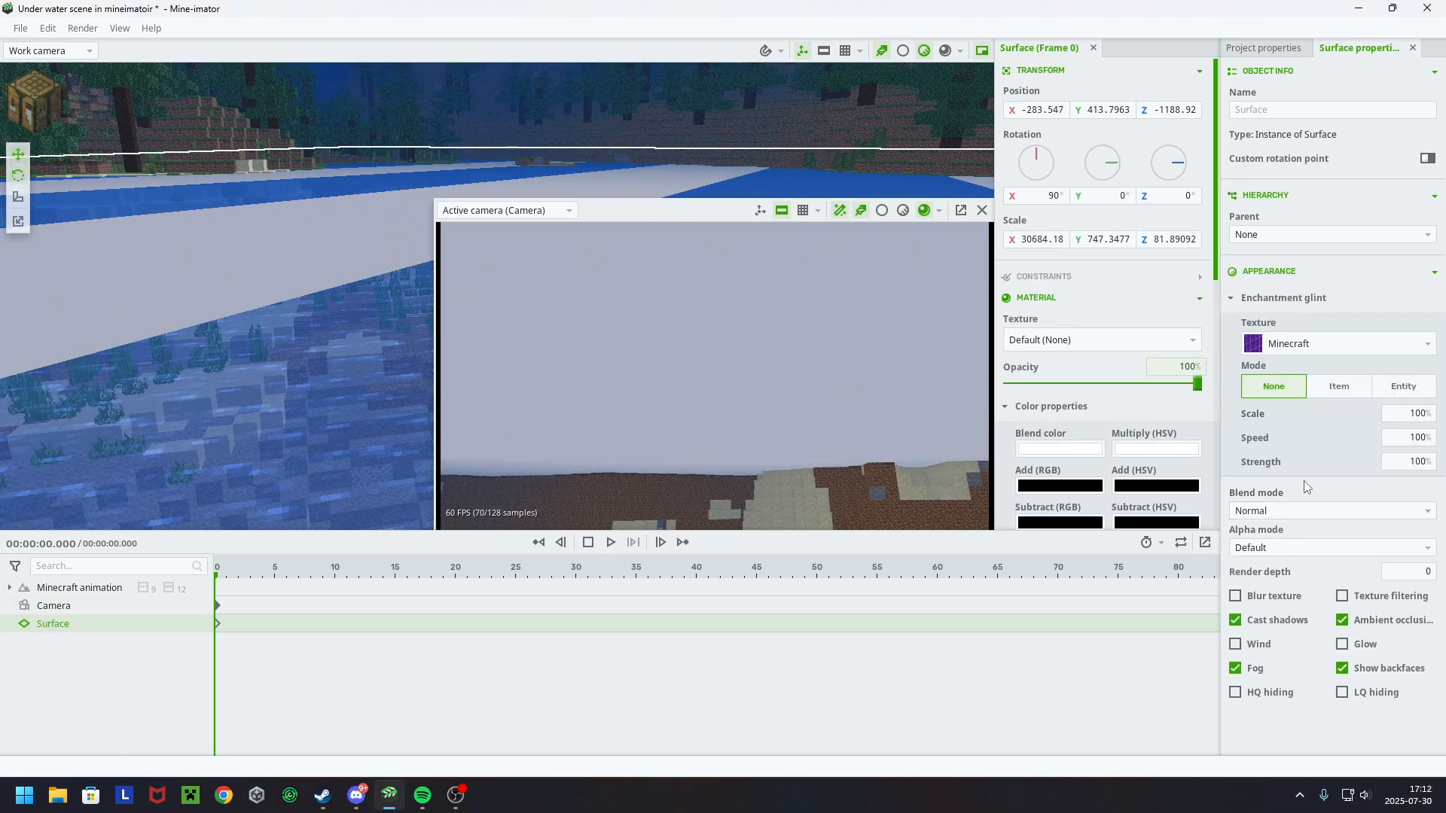
left_click(1060, 450)
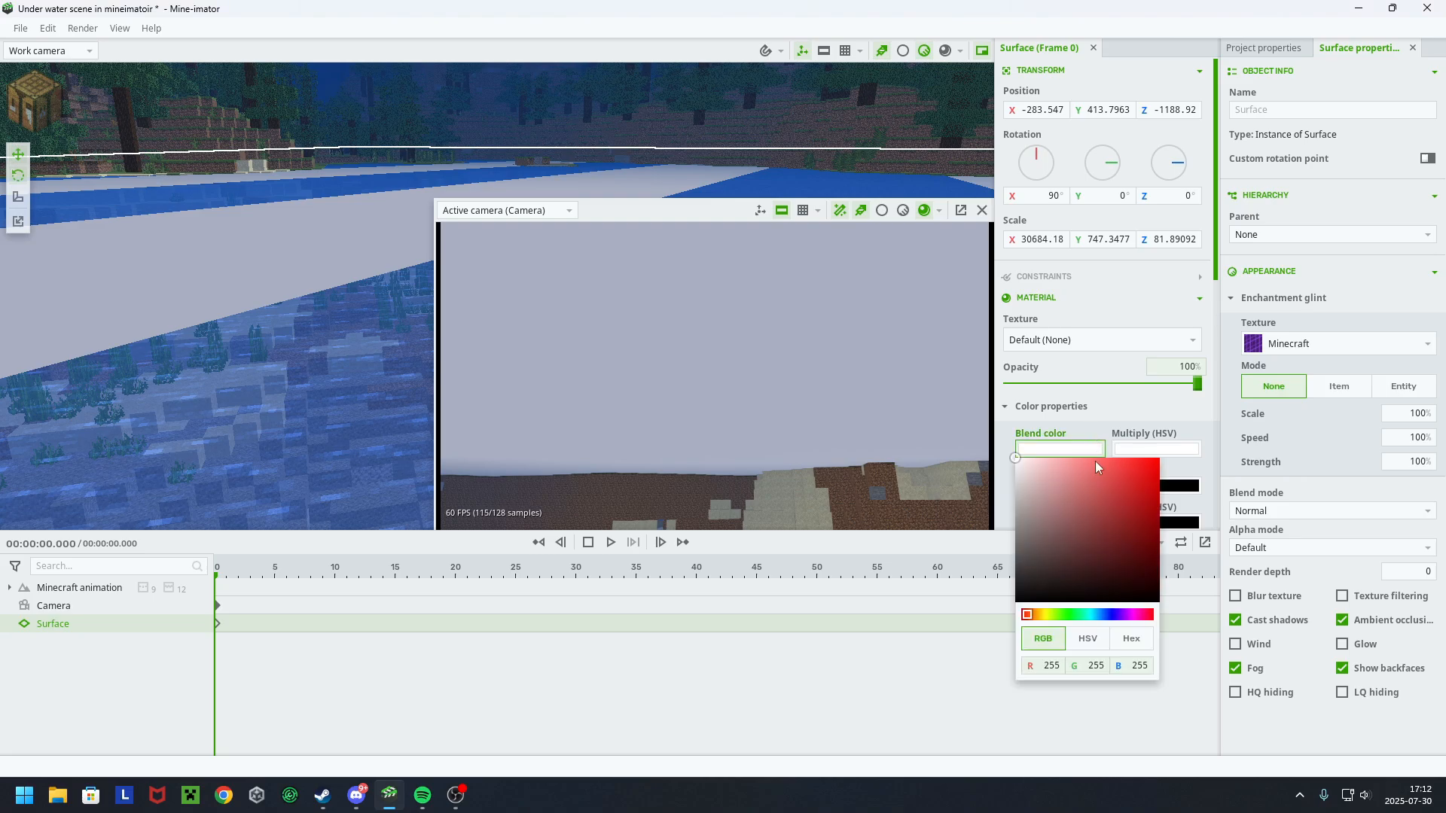
left_click(1111, 615)
mouse_move(1132, 495)
left_mouse_down()
mouse_move(1124, 483)
mouse_move(1141, 488)
left_mouse_up()
left_click(1099, 614)
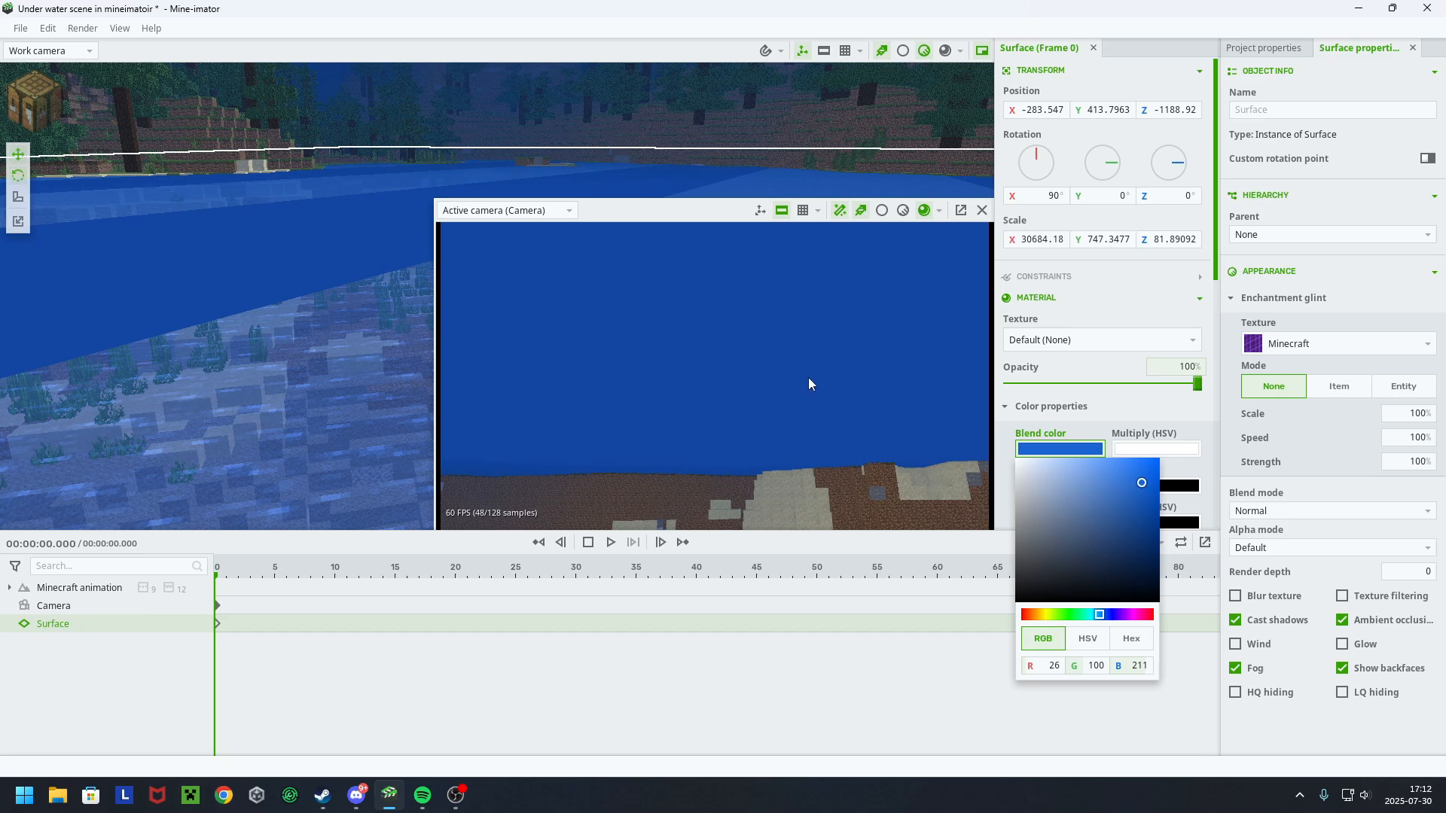
left_click(1164, 403)
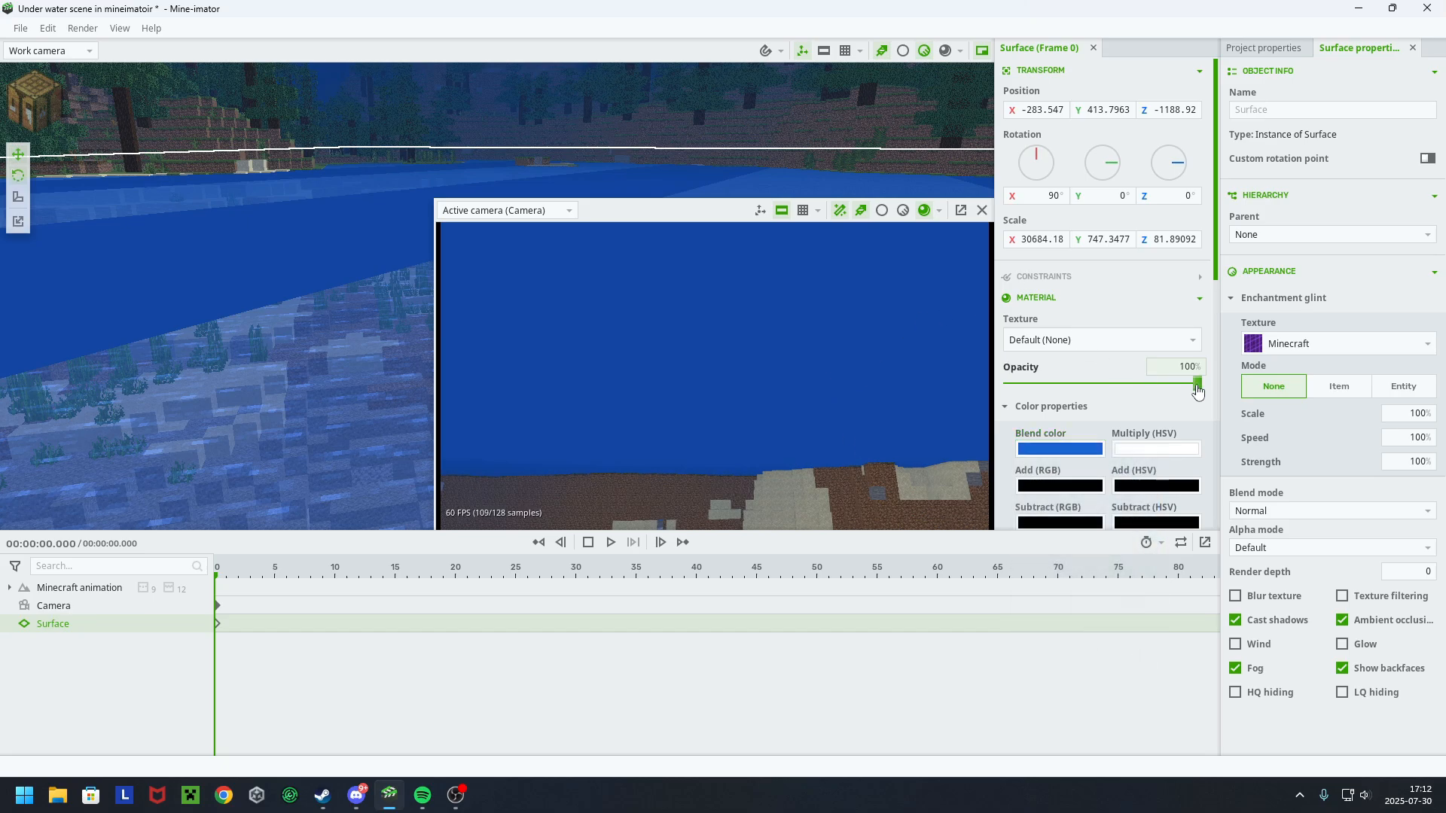
Lower the flat surface's opacity to 27% and its roughness to 33%
left_click_drag(1197, 392, 1158, 388)
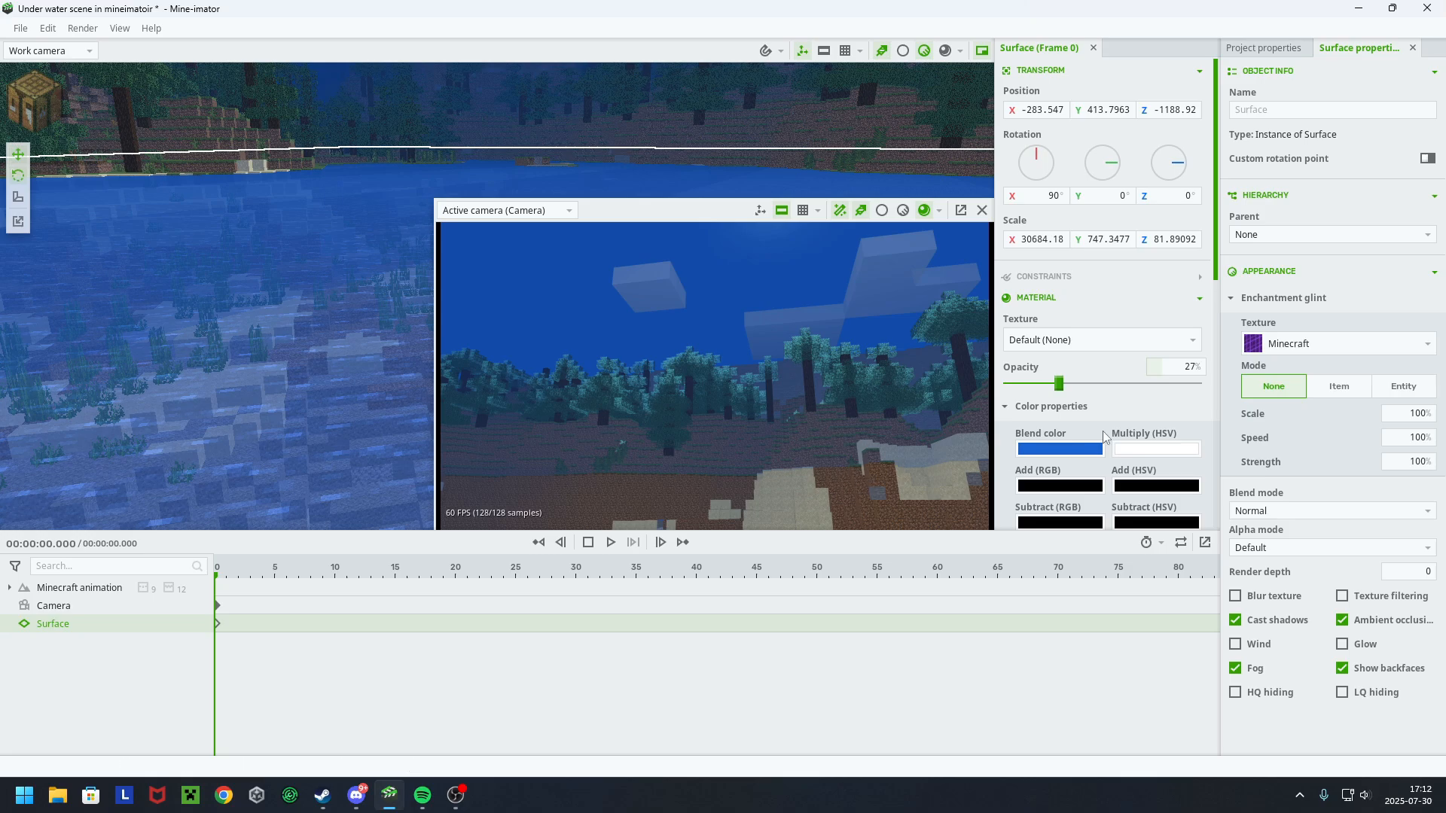
scroll(1144, 435, "down", 8)
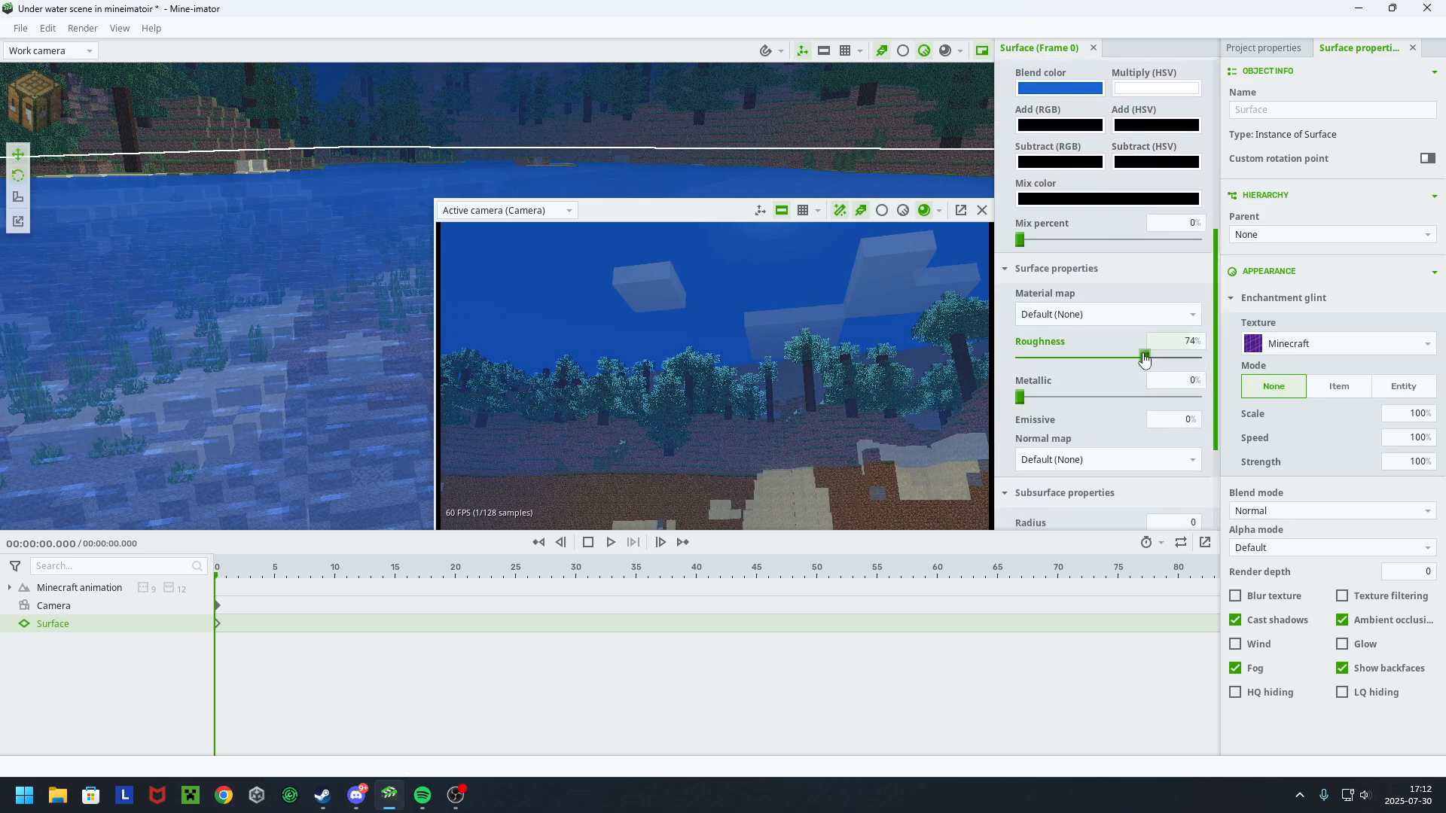
left_click_drag(1144, 360, 1034, 358)
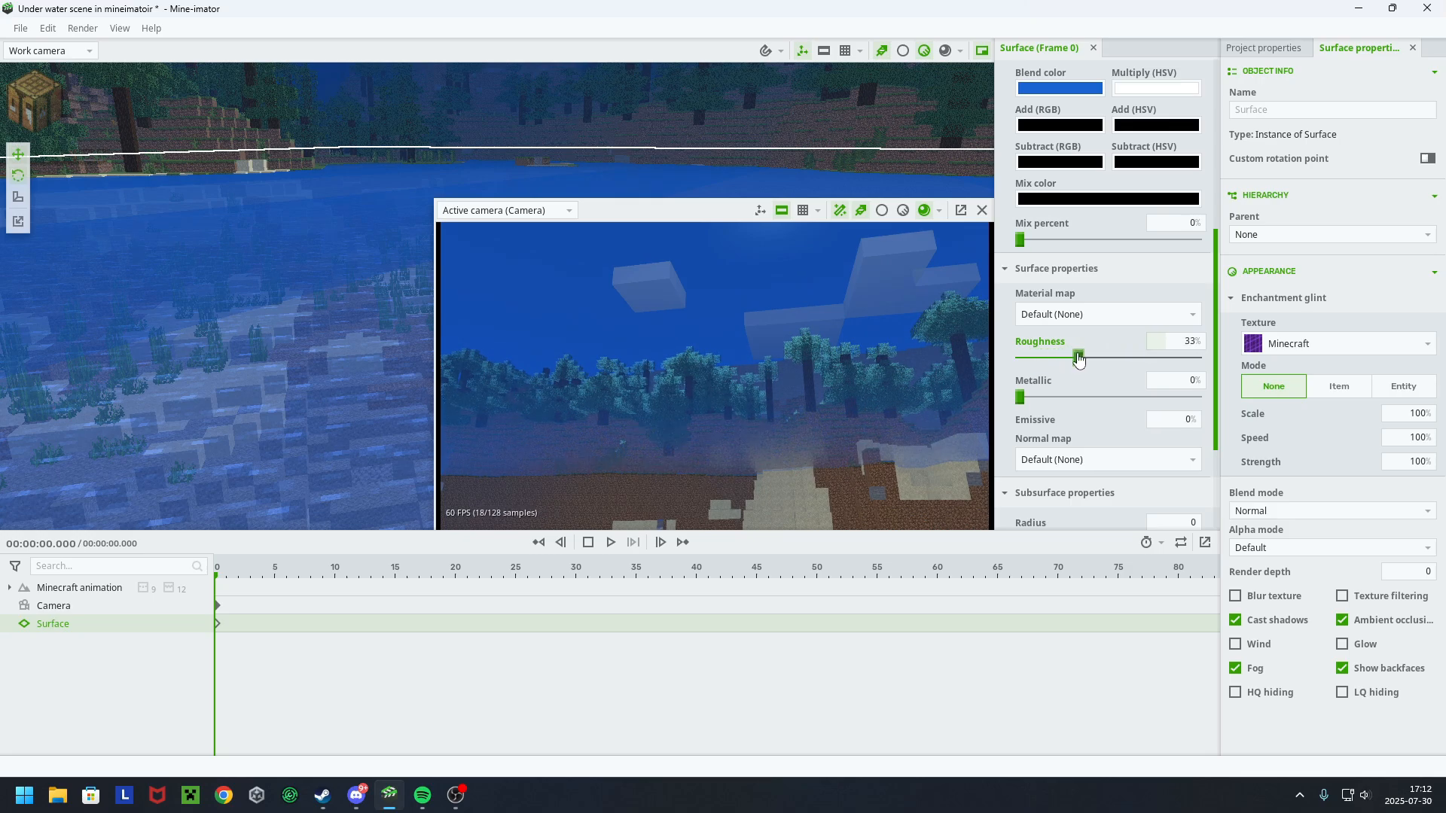
left_click_drag(1021, 397, 1058, 399)
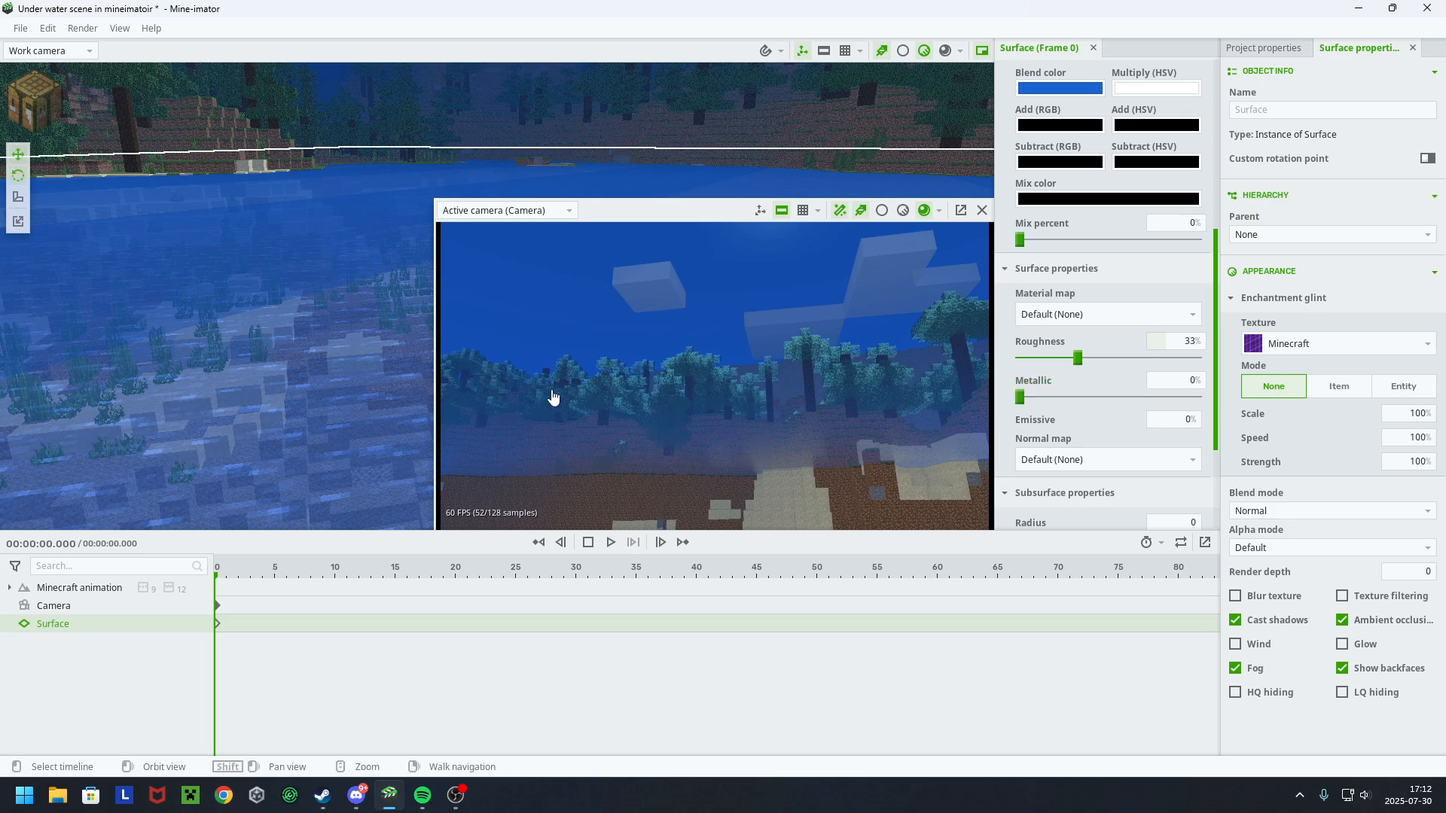
Turn the camera down toward the lake bed so seagrass and the sandy floor fill the lower half of the shot
right_click_drag(262, 326, 262, 376)
right_click_drag(602, 377, 775, 381)
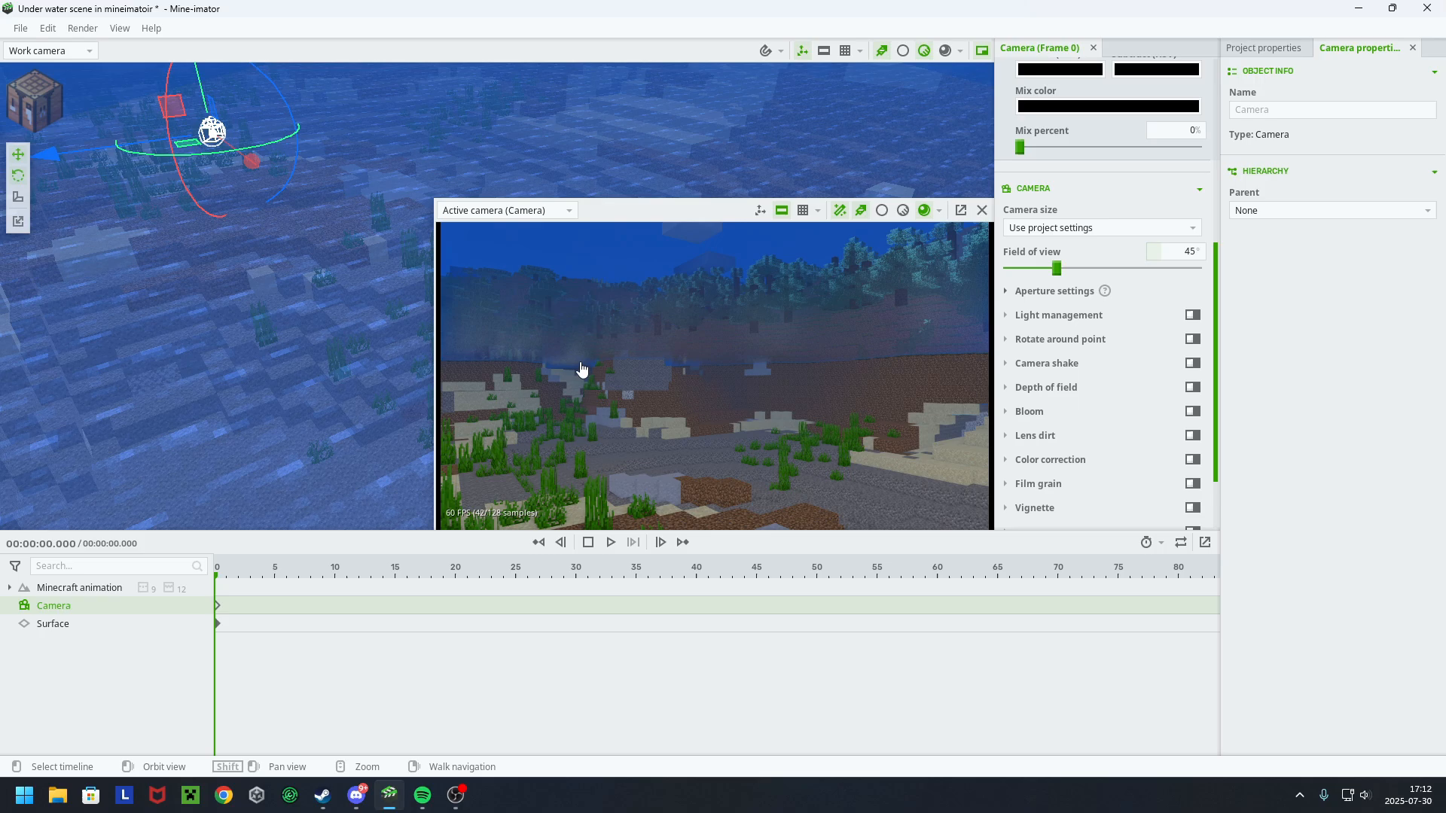
right_click_drag(135, 213, 252, 219)
Set the flat surface's roughness to 64% and collapse its enchantment glint settings
left_click(383, 233)
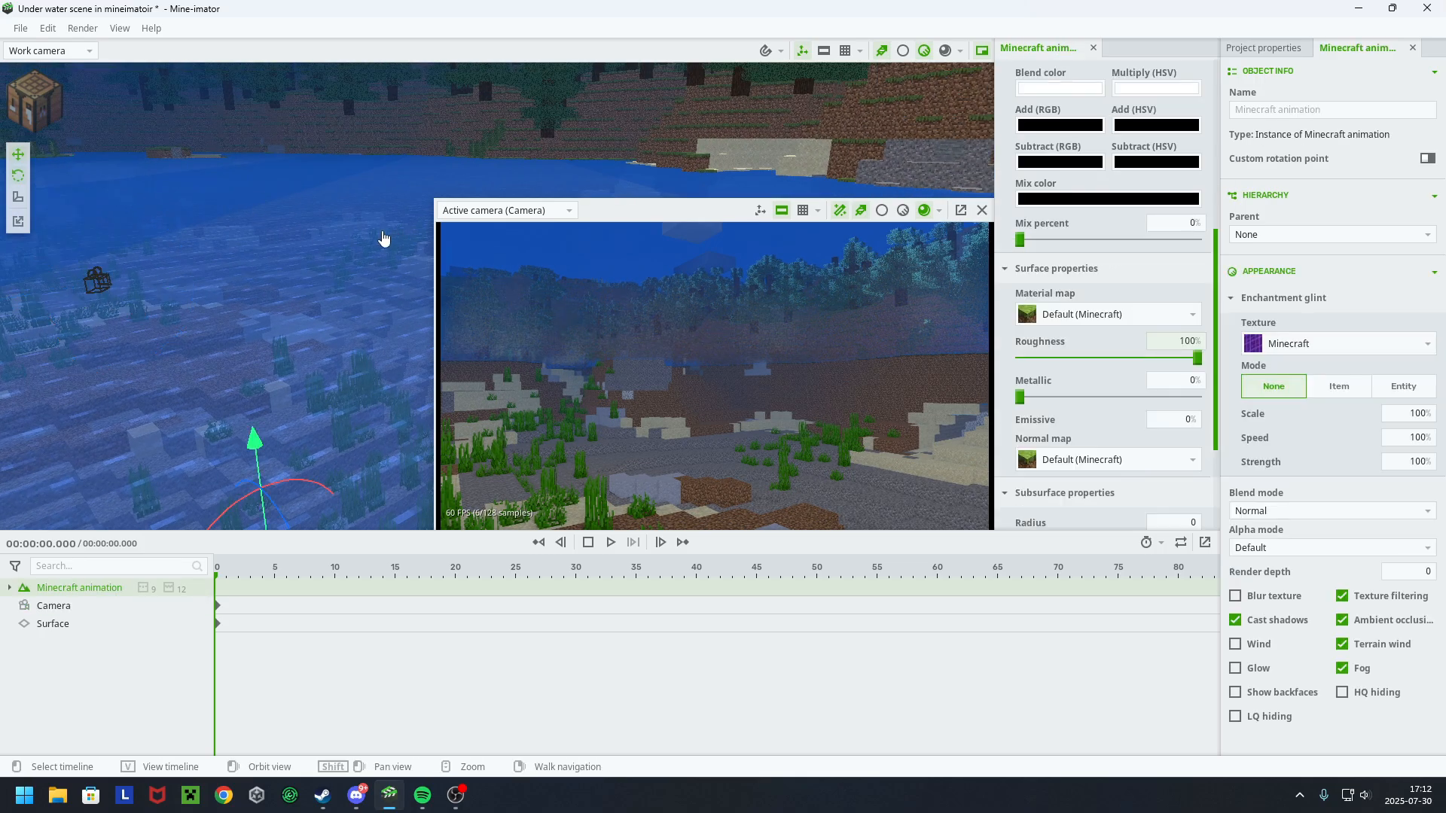
left_click(247, 202)
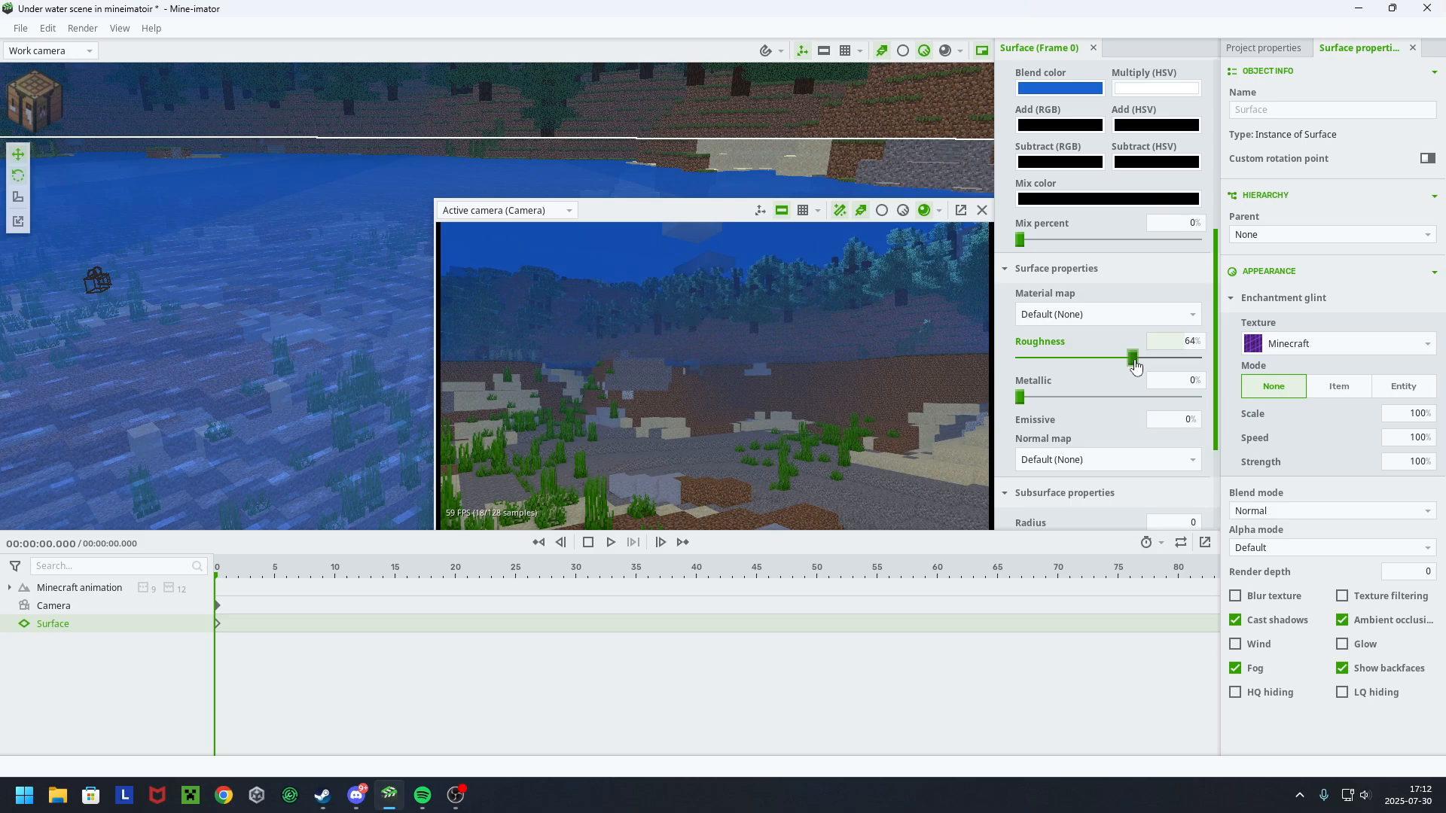
right_click_drag(354, 316, 429, 294)
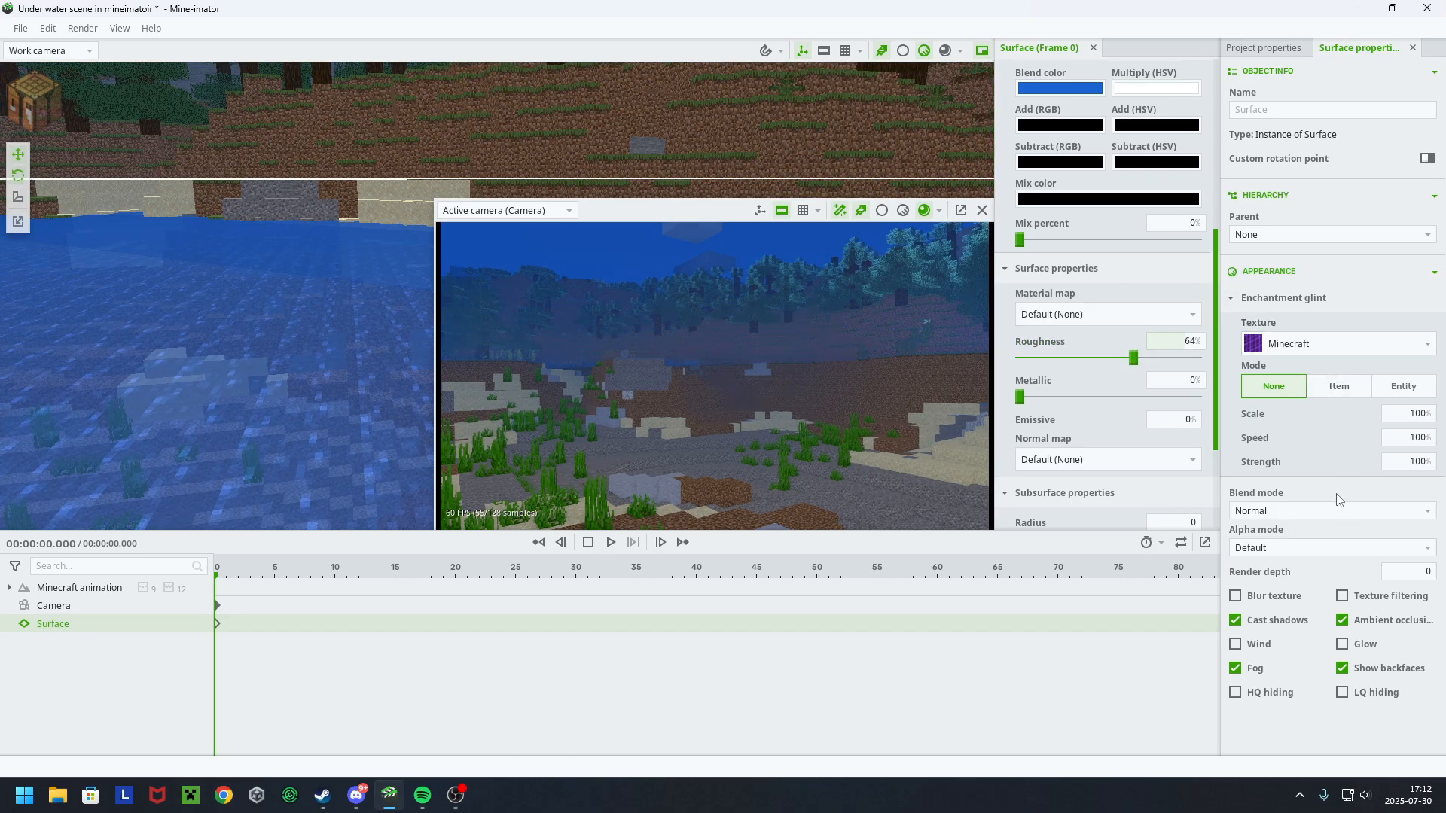
scroll(1189, 307, "up", 5)
left_click(1244, 299)
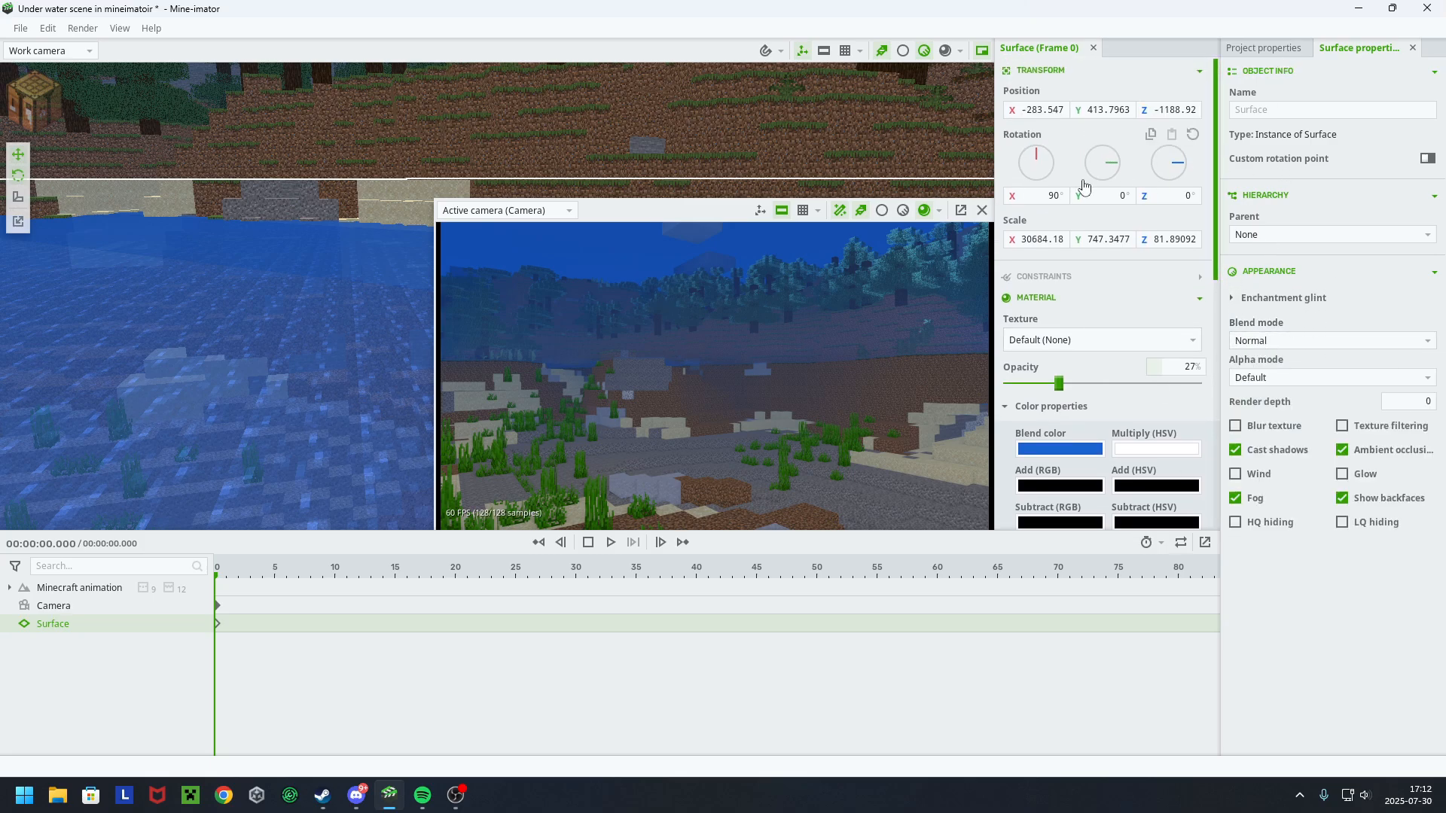
Reduce the project's fog distance to 2040
right_click_drag(581, 152, 1061, 93)
left_click(526, 168)
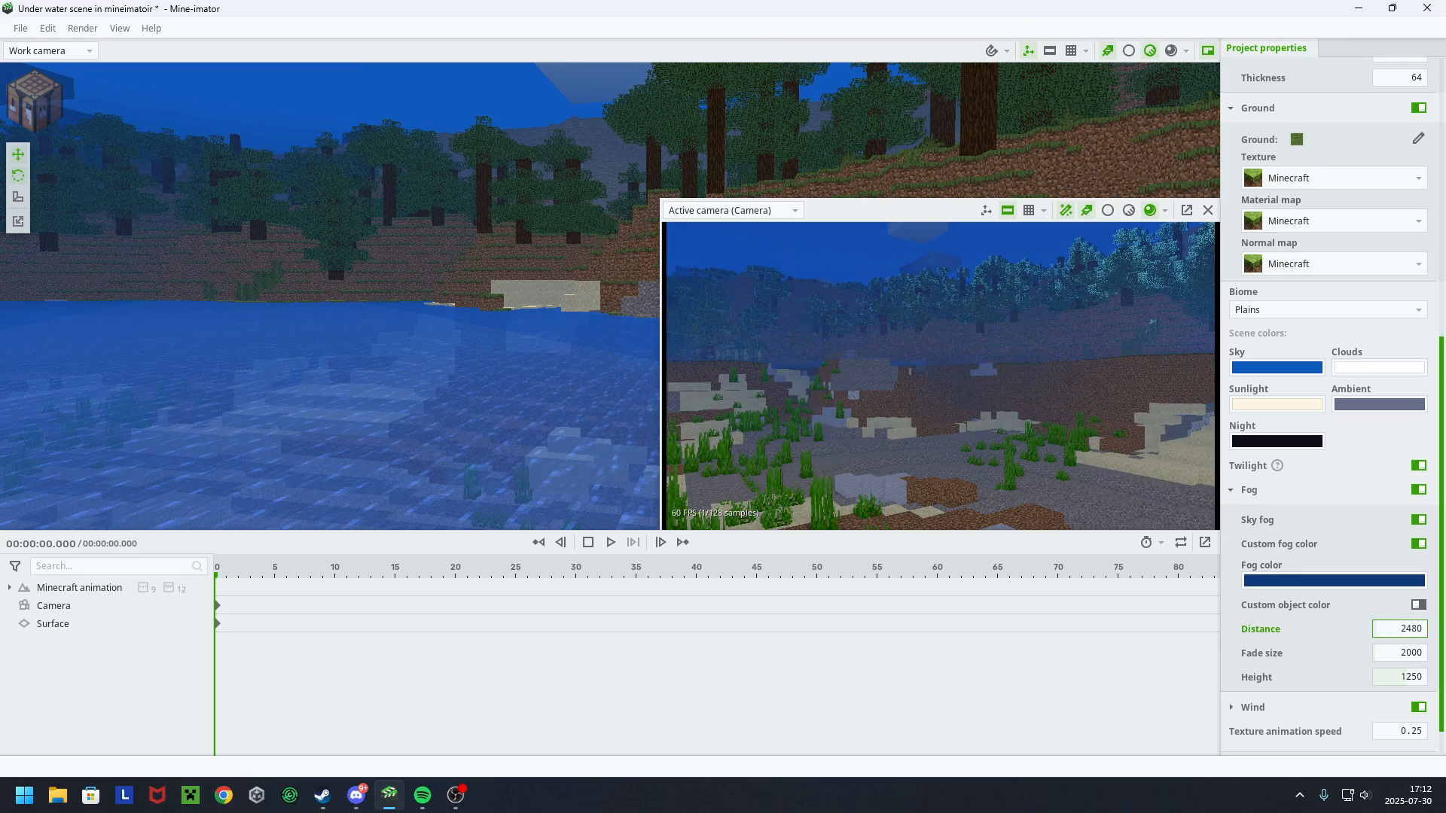
left_click_drag(1399, 628, 1366, 628)
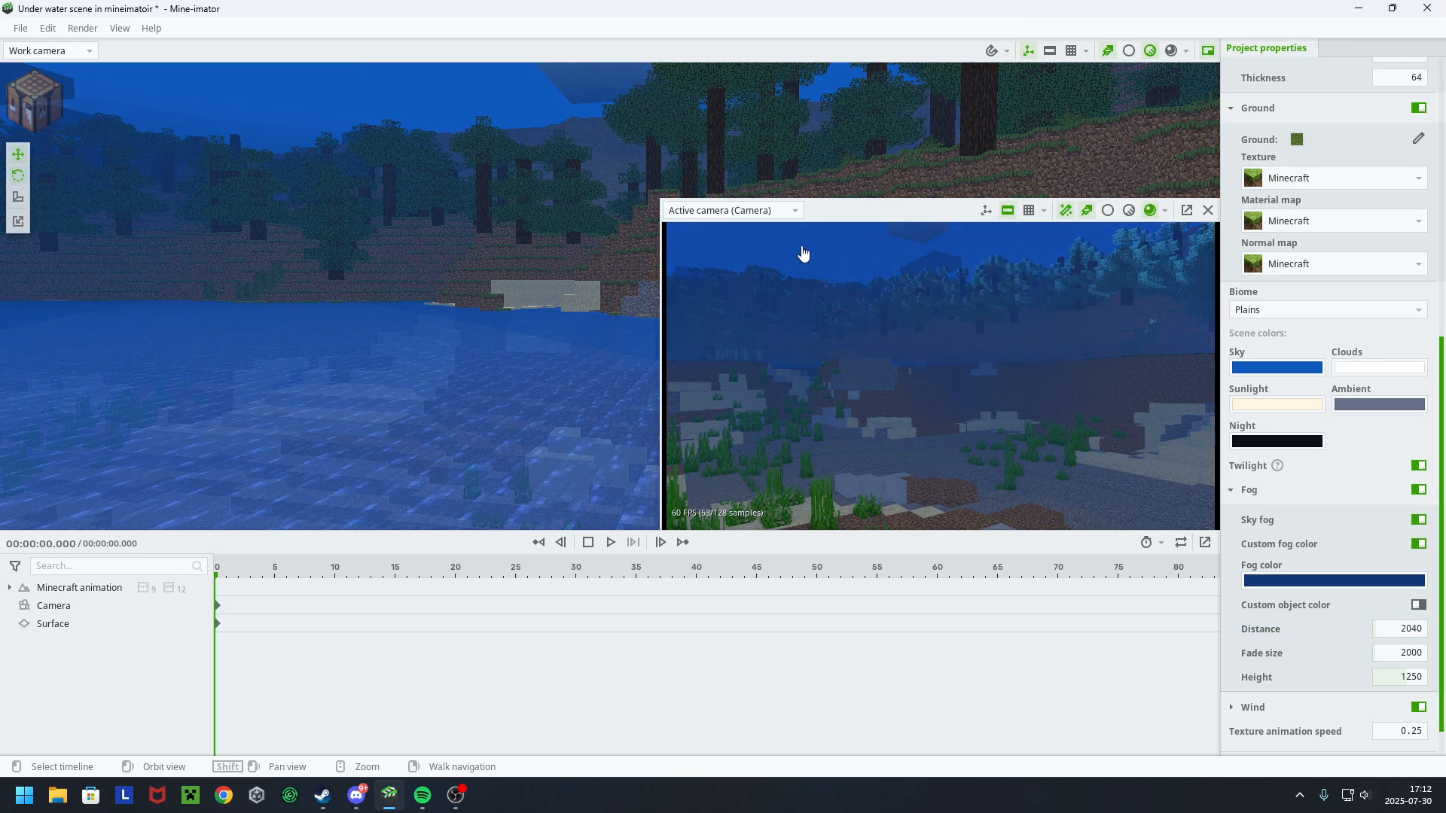
Turn and fly the camera underwater to frame the sloping lake bank with open blue water beside it
right_click_drag(588, 316, 503, 427)
right_click_drag(829, 339, 874, 238)
key("w")
key("w")
key("w")
Add a Human character of type Wide, variant Steve, over the lake and set the whole character's render depth to 1
left_click(113, 88)
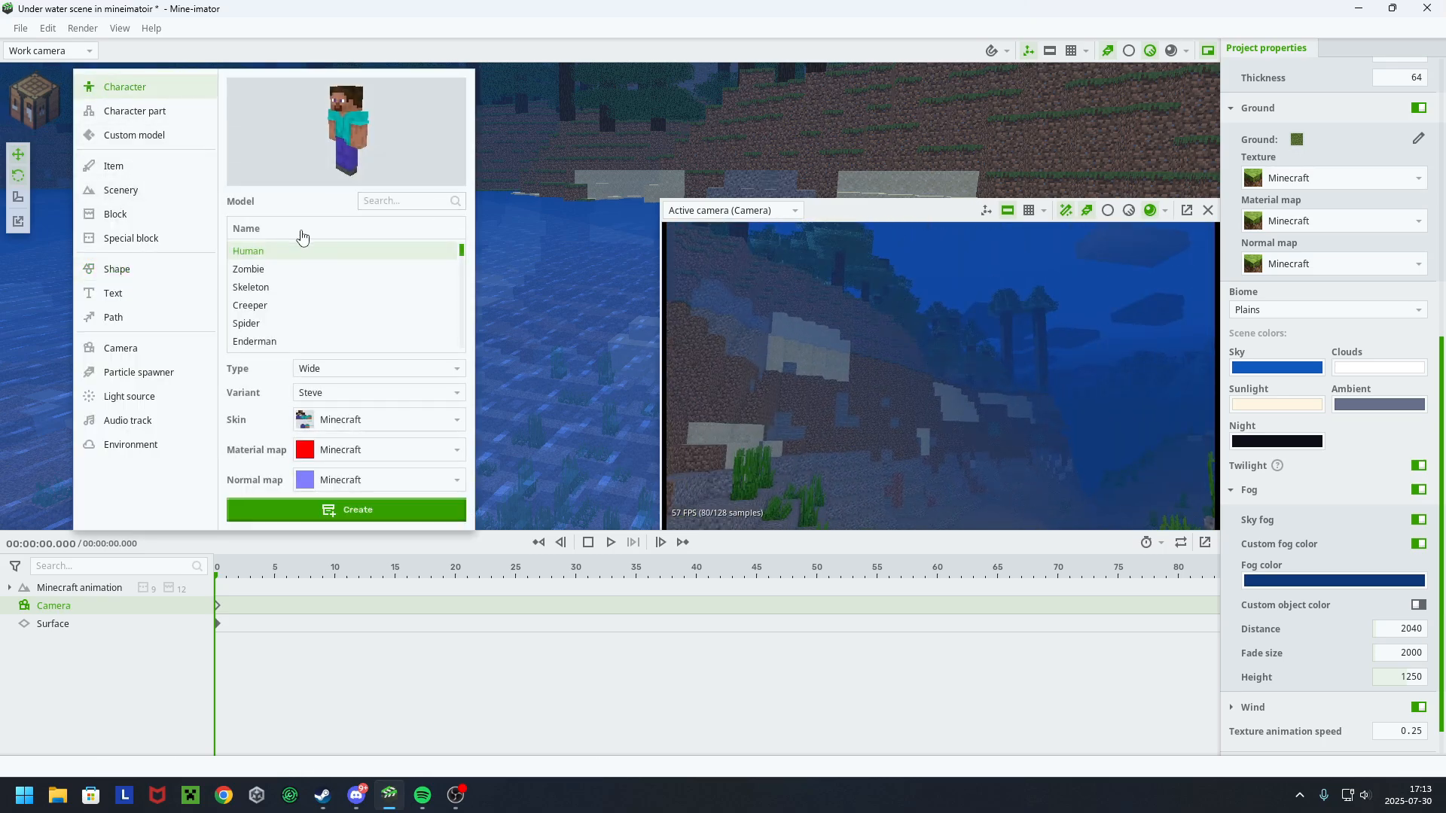
left_click(374, 510)
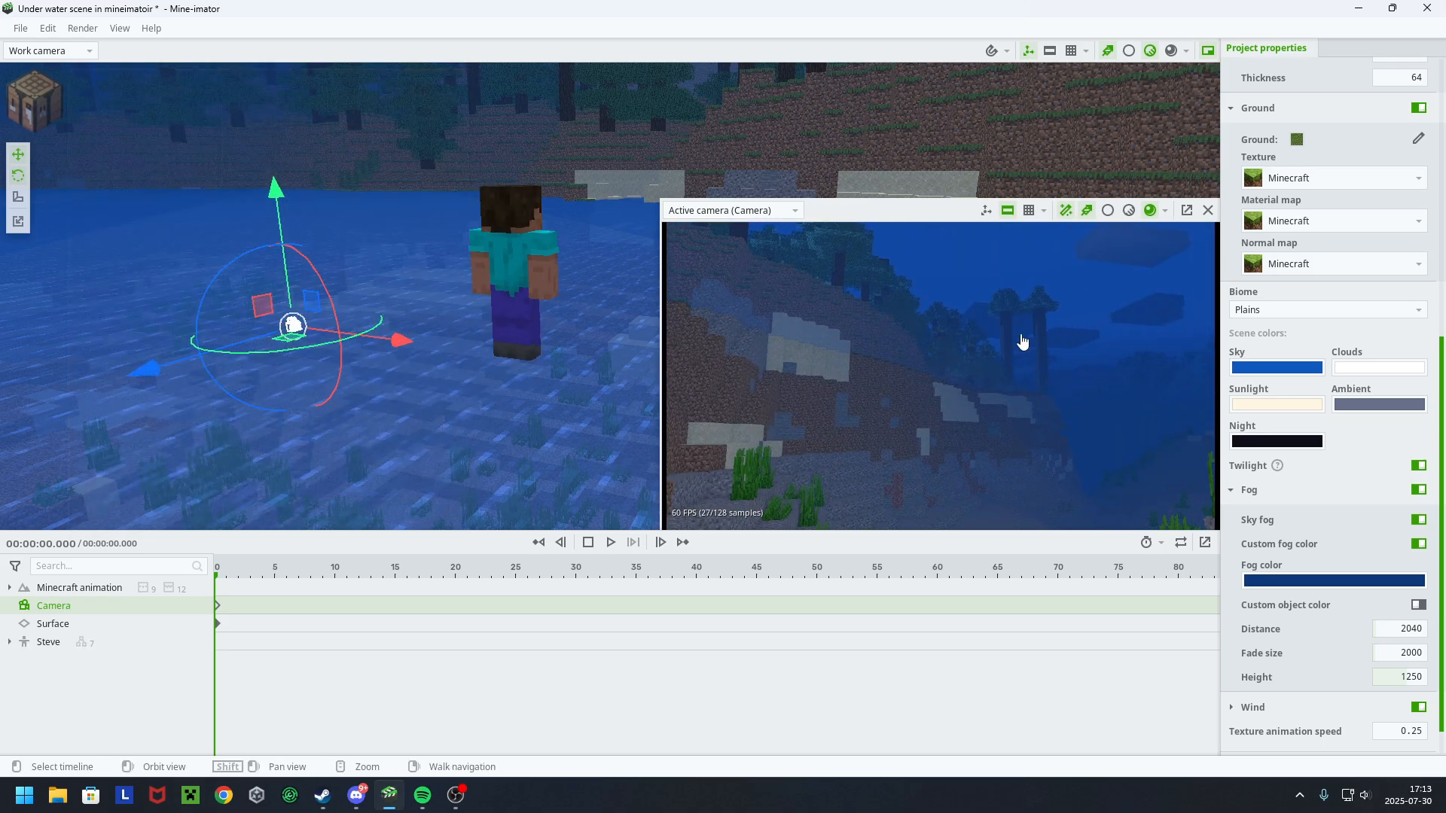
left_click(526, 264)
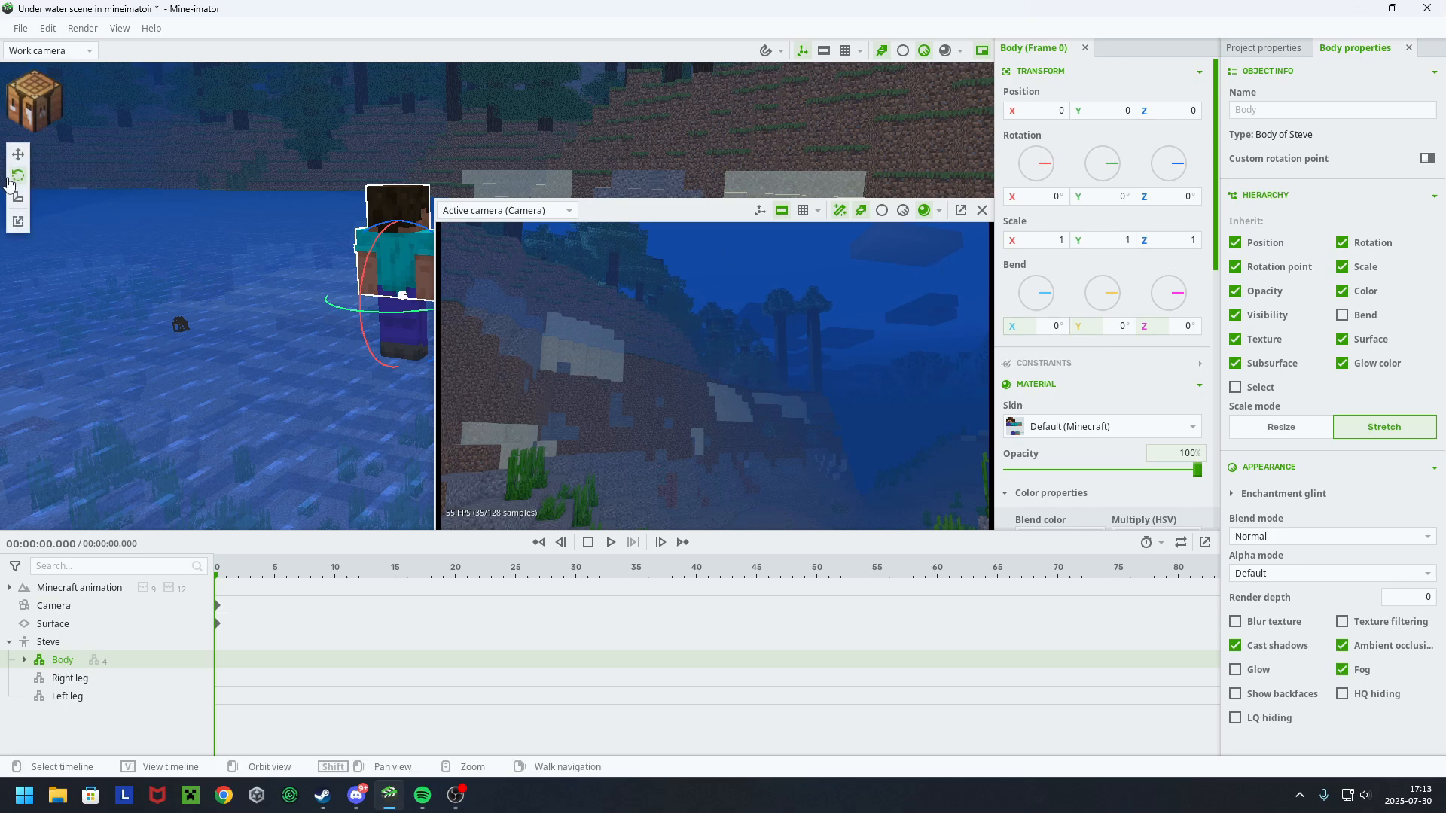
left_click(17, 154)
left_click(25, 642)
left_click(25, 643)
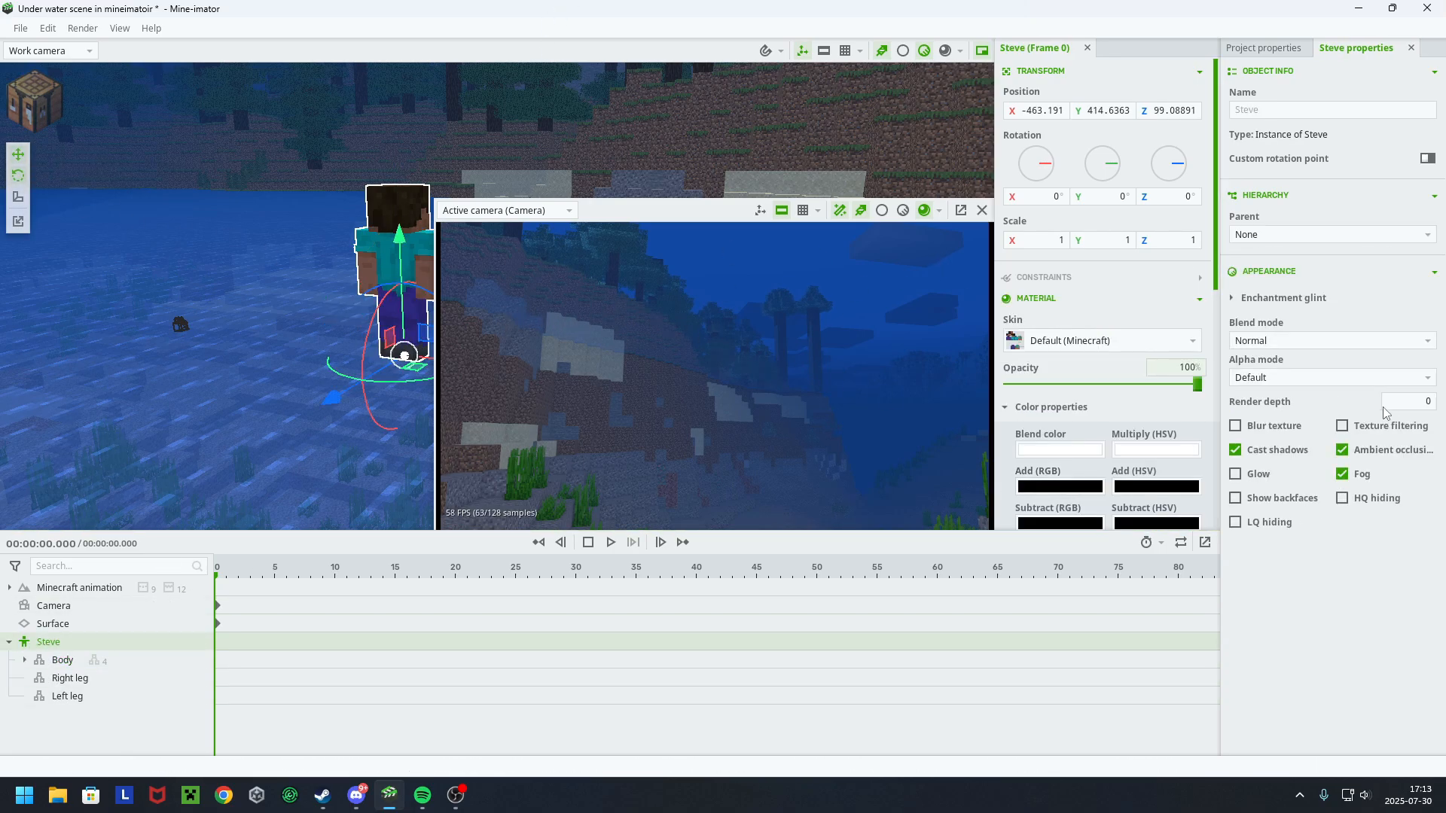
left_click(1405, 402)
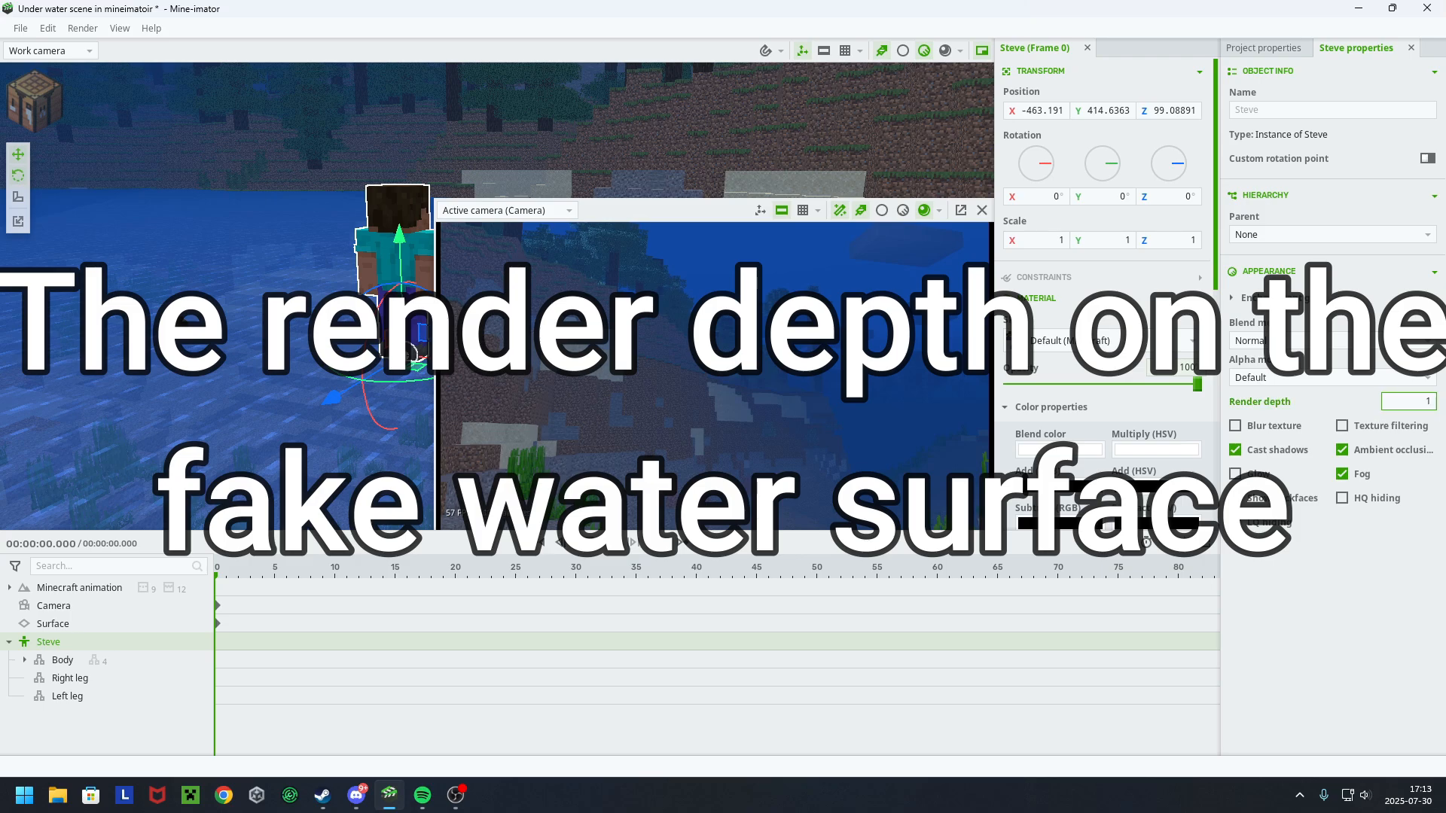
Lower the Steve character below the water surface to about Y 347 and save the project
left_click(53, 624)
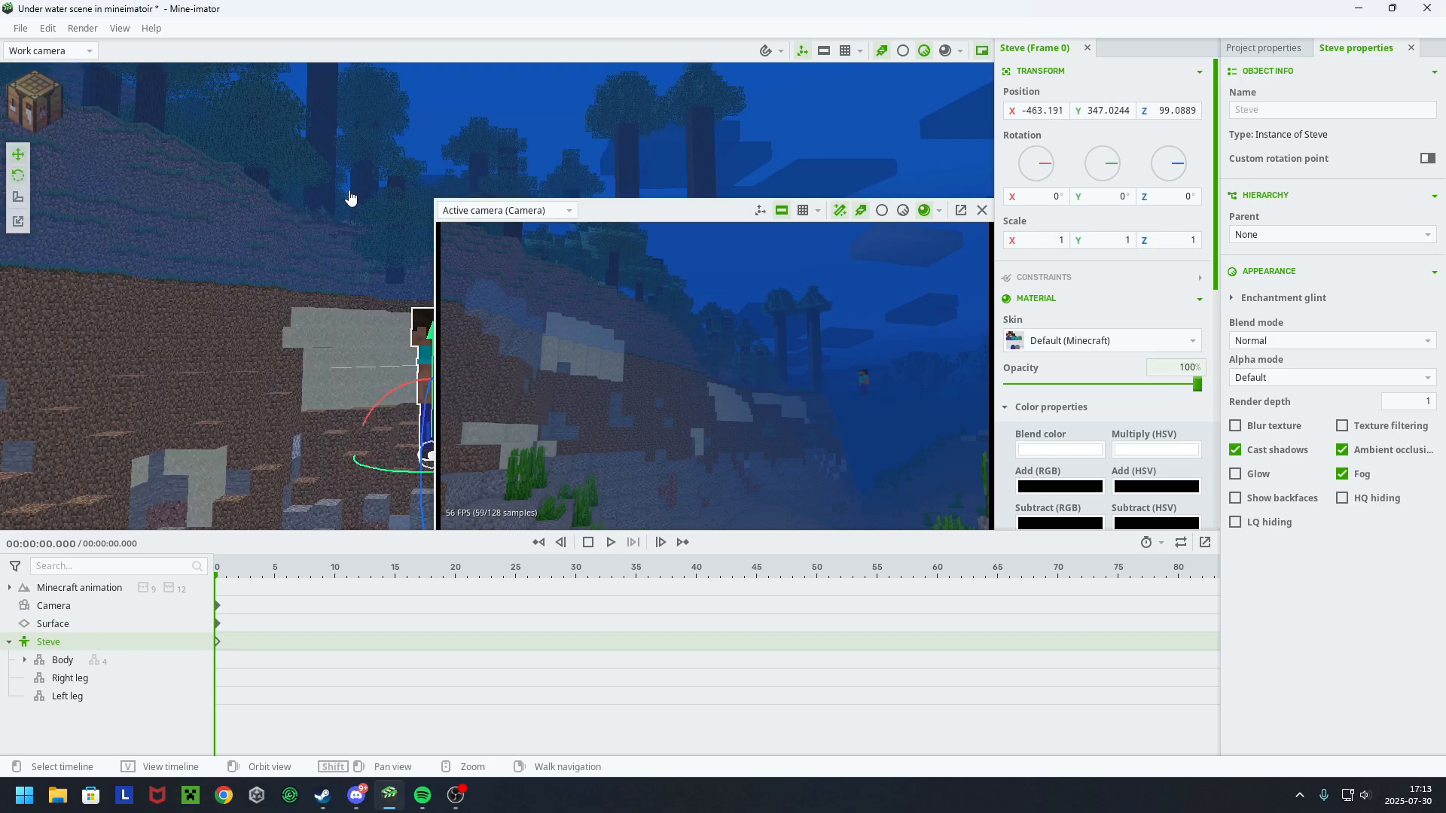
right_click_drag(383, 205, 373, 187)
key("ctrl+s")
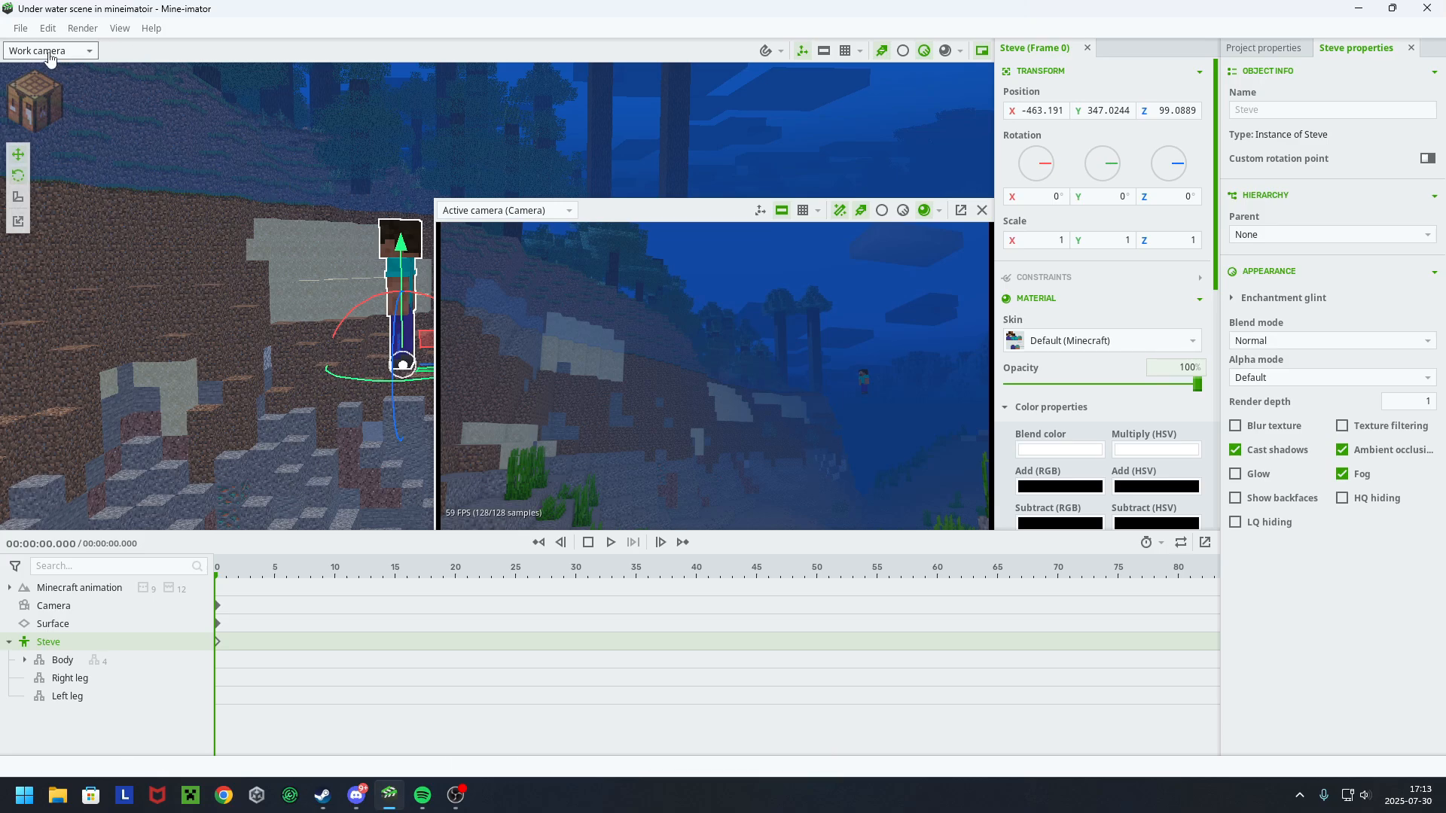
left_click(47, 28)
left_click(80, 28)
left_click(590, 363)
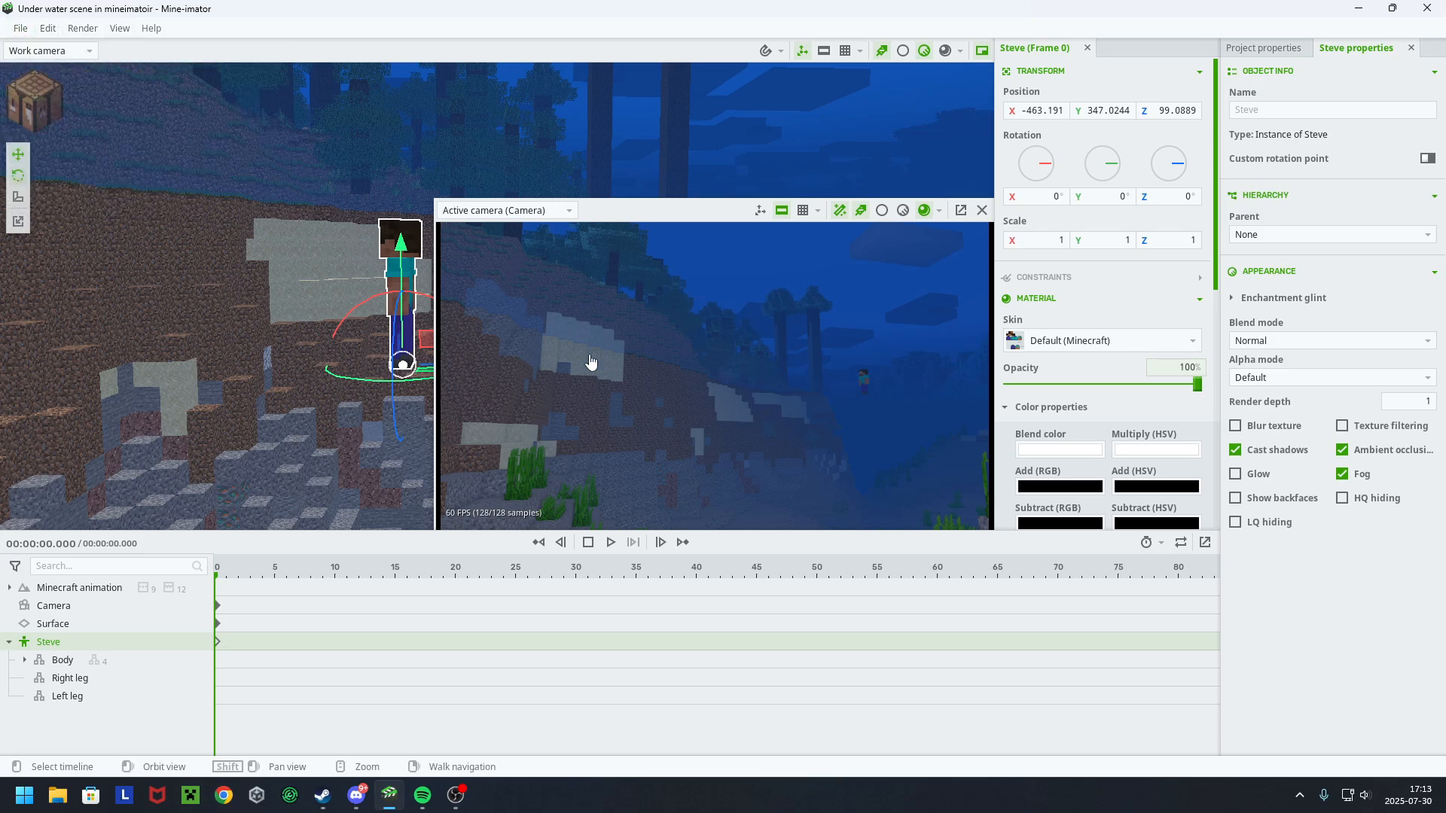